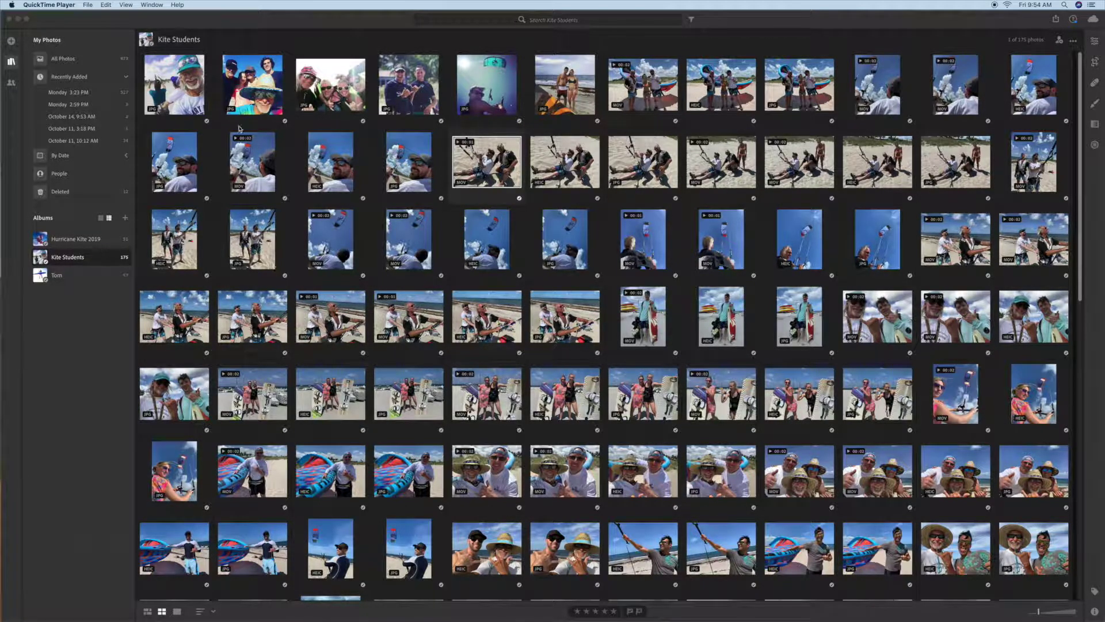
# - Open the first Kite Students photo full-size and step forward to the three-people kite clip
pyautogui.click(175, 92)
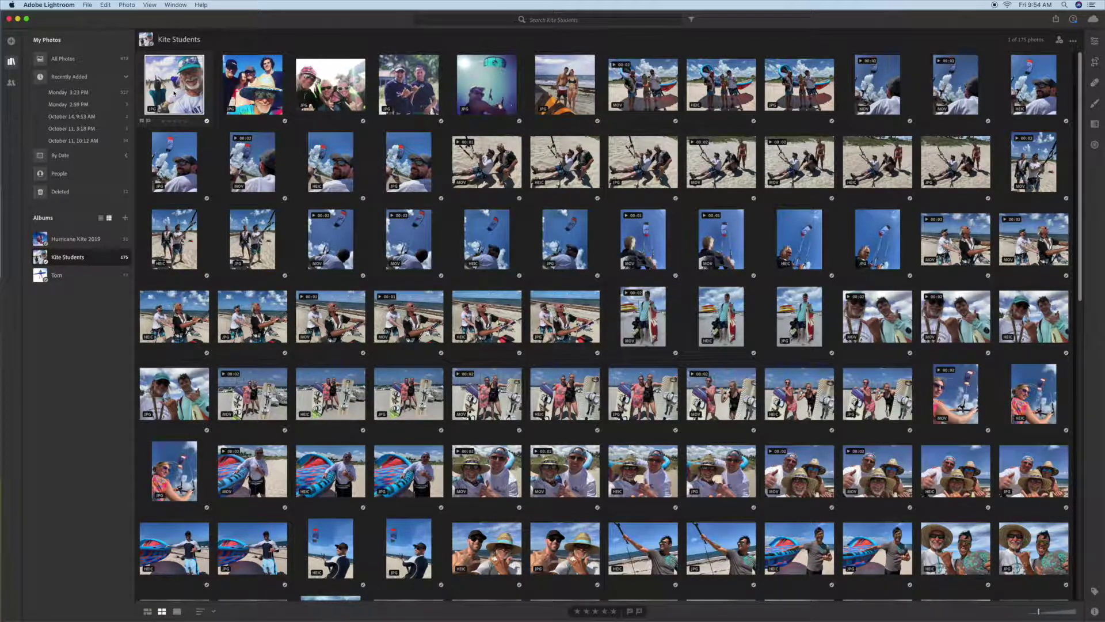
pyautogui.doubleClick(174, 92)
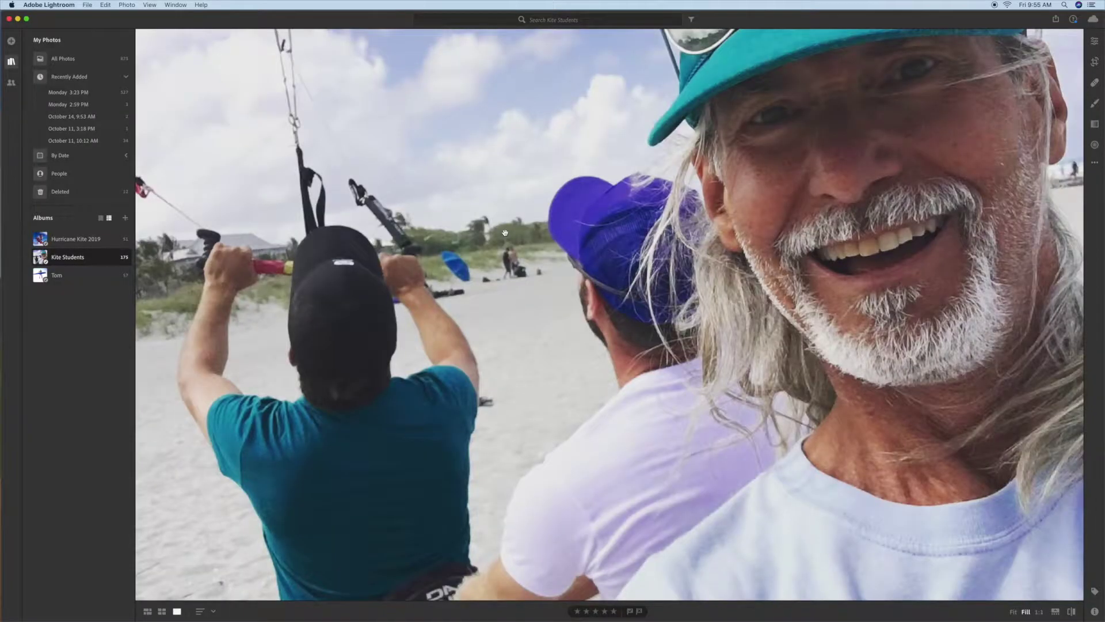
pyautogui.press('Right')
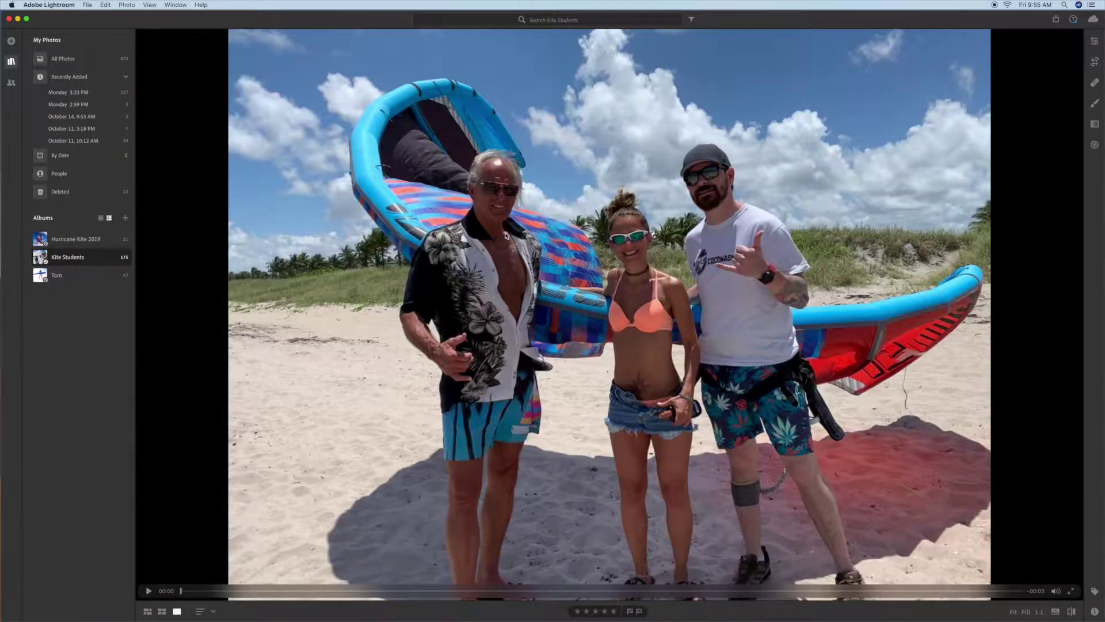
# - Remove the duplicate shot of the three kite posers from Kite Students, leaving 174 items
pyautogui.press('Right')
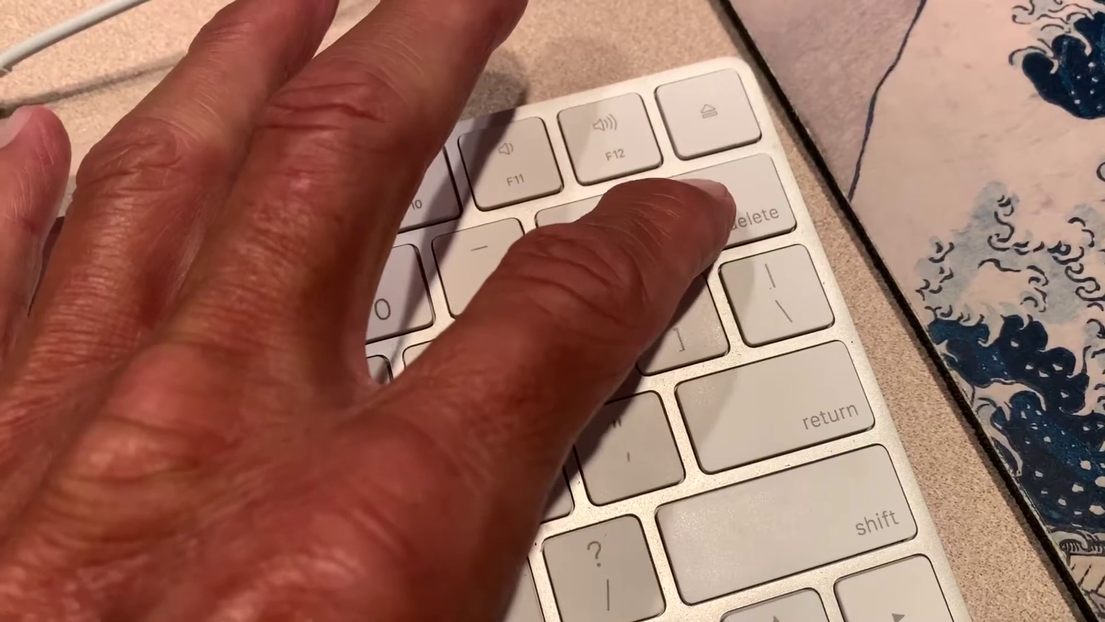
pyautogui.press('BackSpace')
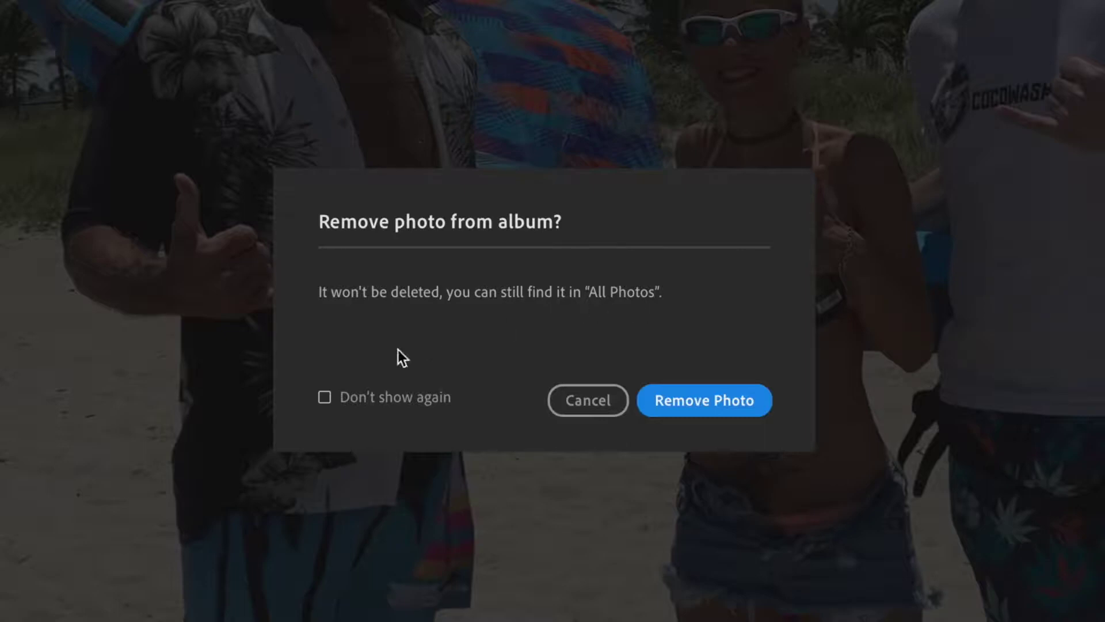
pyautogui.click(700, 402)
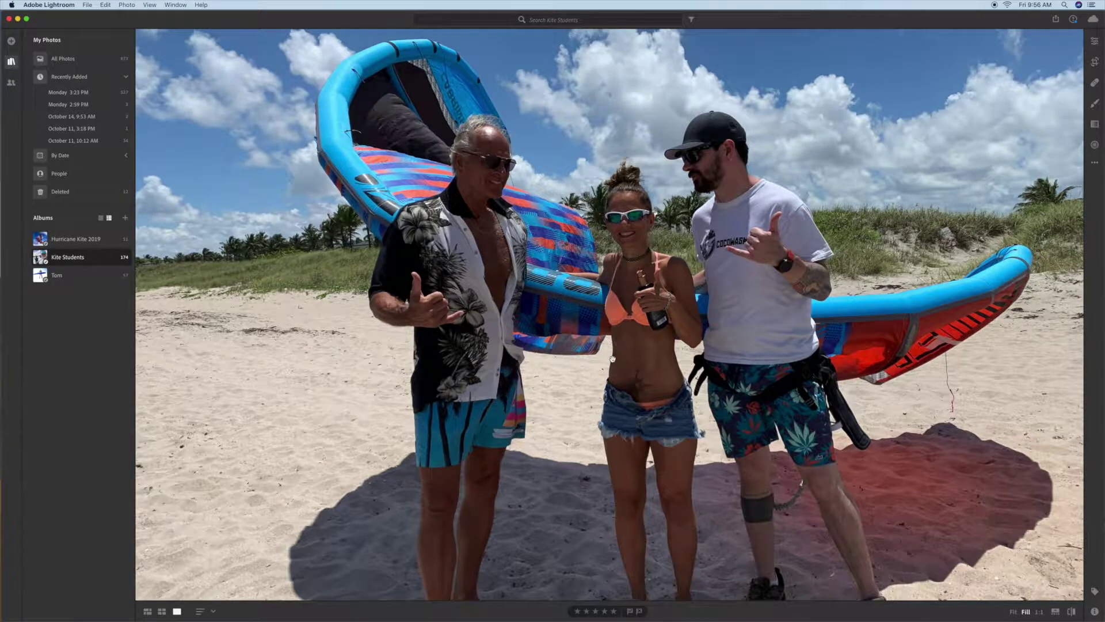
# - Remove a duplicate kite video and two close-up kite selfies from Kite Students, leaving 171 items
pyautogui.press('Right')
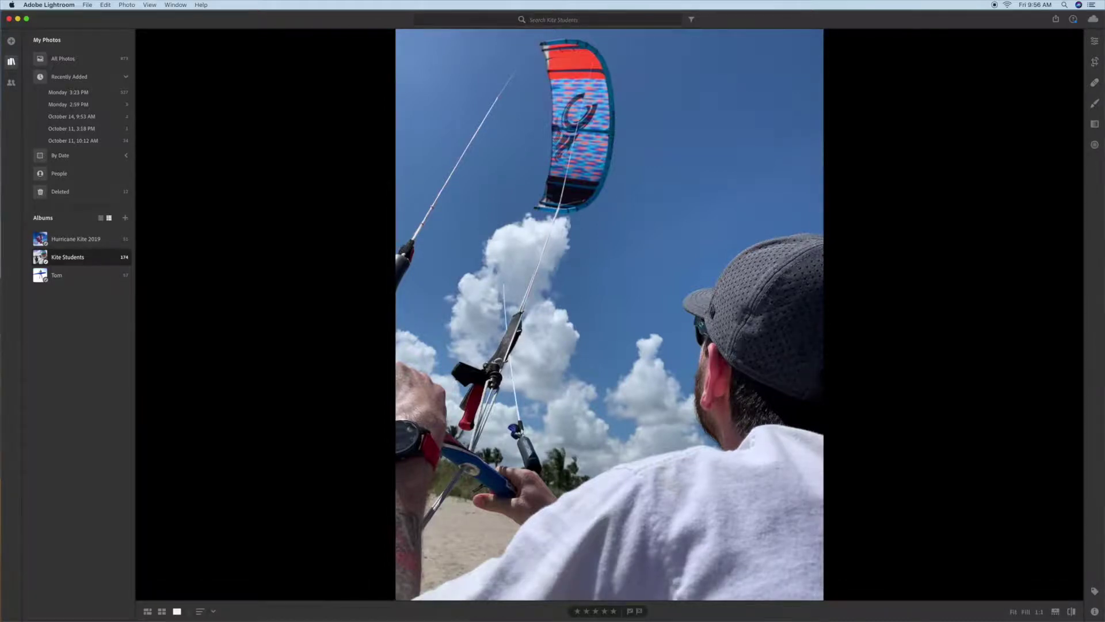
pyautogui.press('BackSpace')
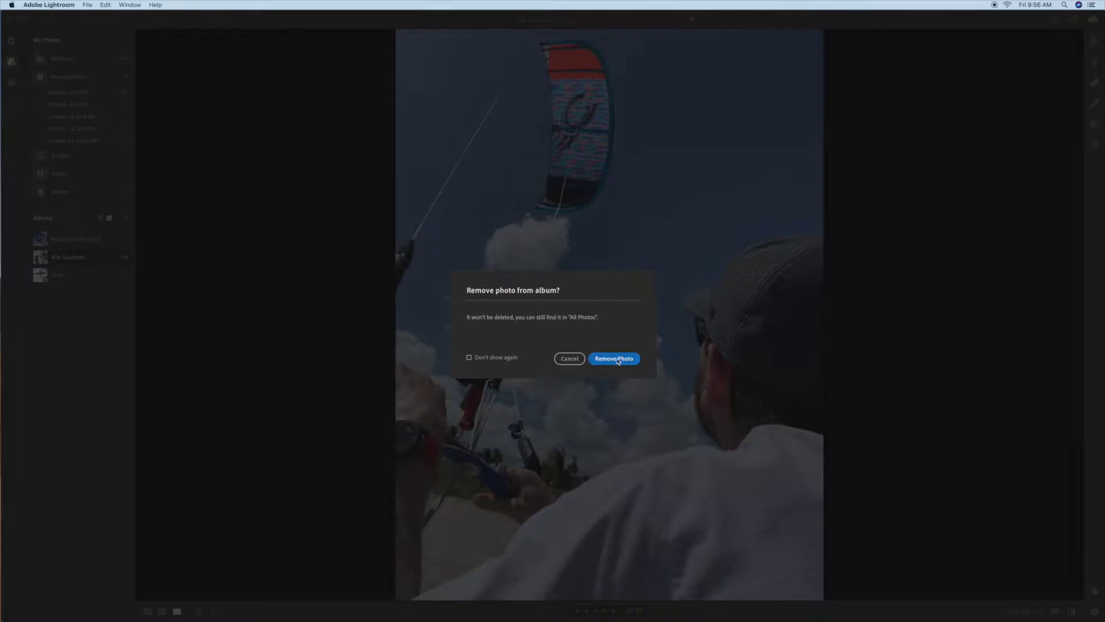
pyautogui.click(622, 360)
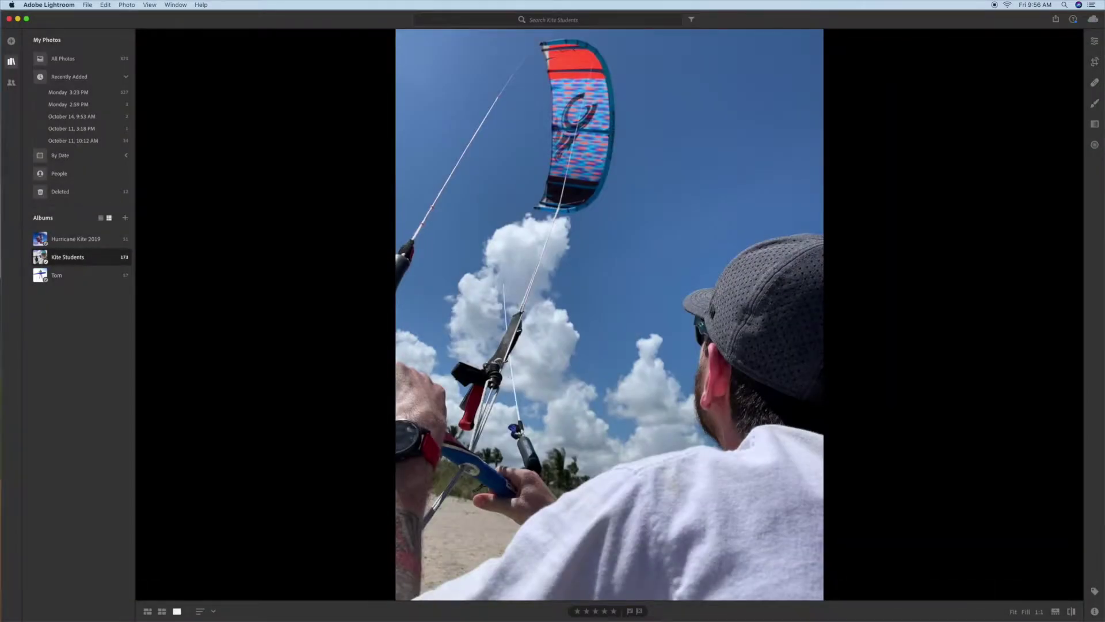
pyautogui.press('Right')
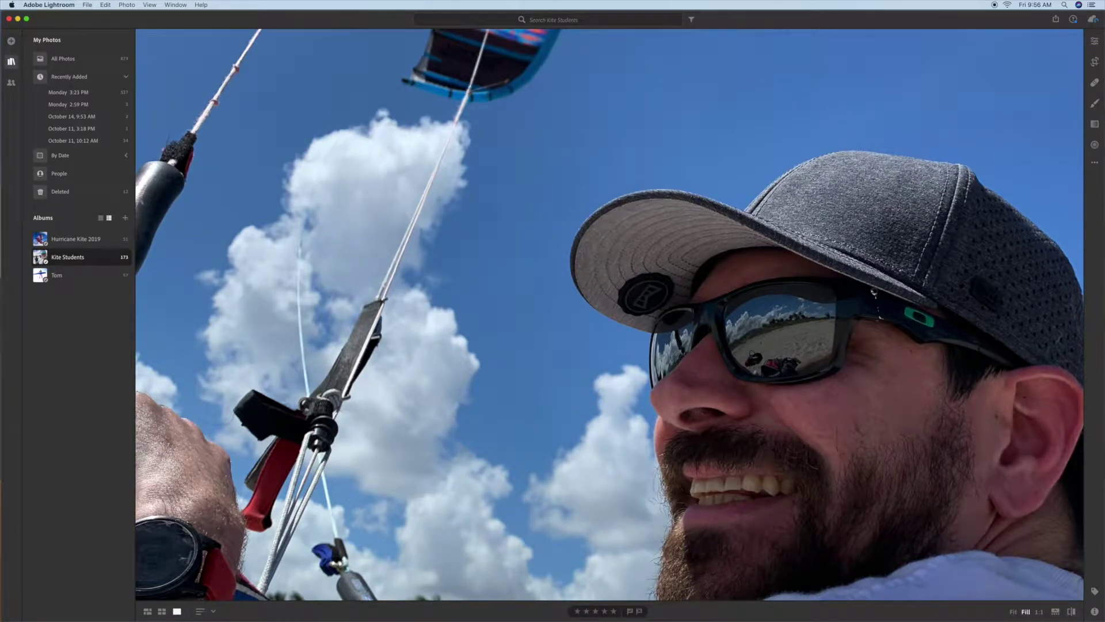
pyautogui.press('BackSpace')
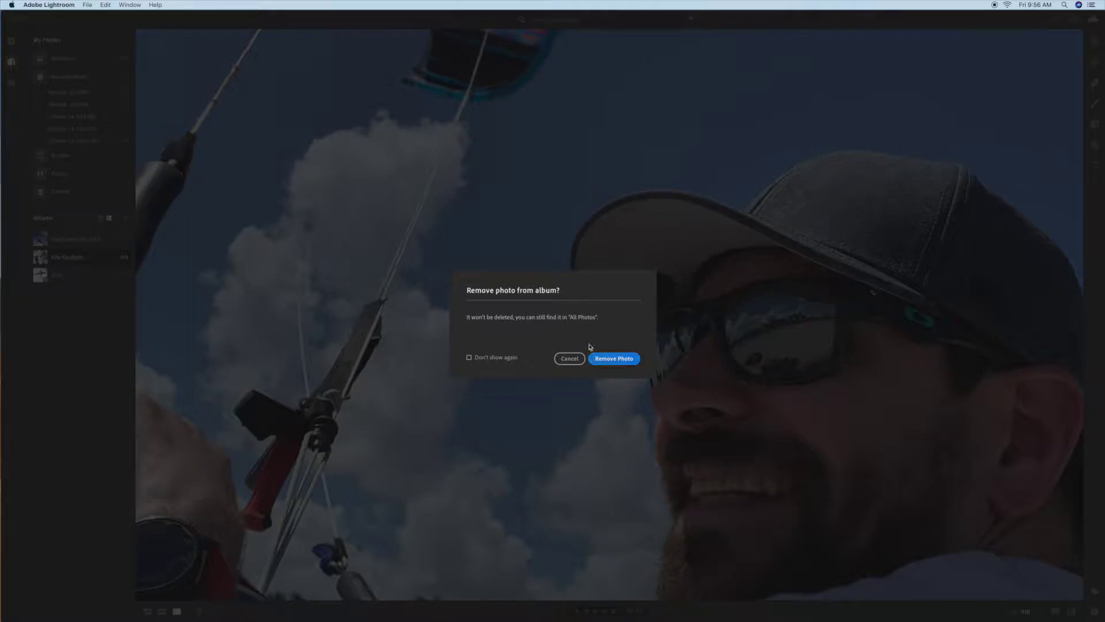
pyautogui.click(620, 360)
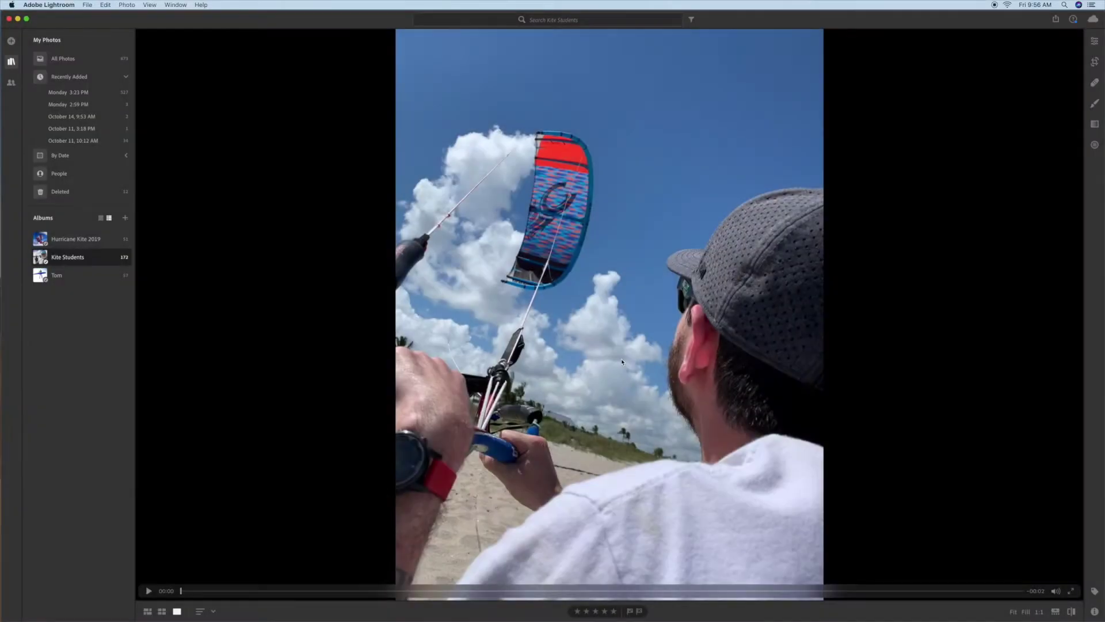
pyautogui.press('BackSpace')
pyautogui.click(622, 361)
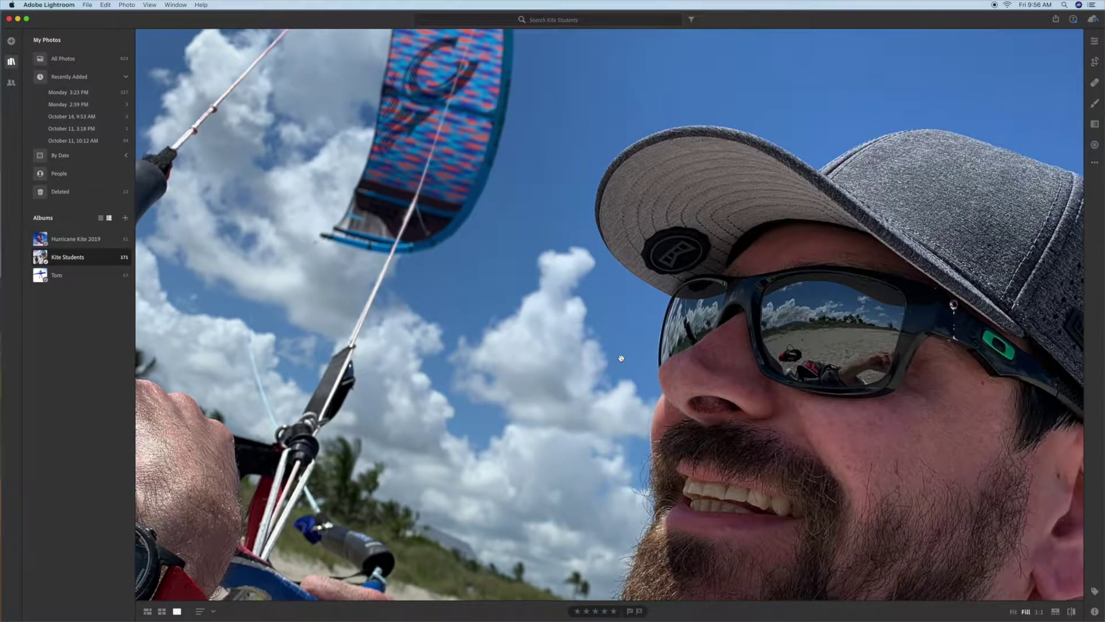
# - Compare the similar close-up kite selfies and remove the weaker one, bringing the album to 170
pyautogui.press('Right')
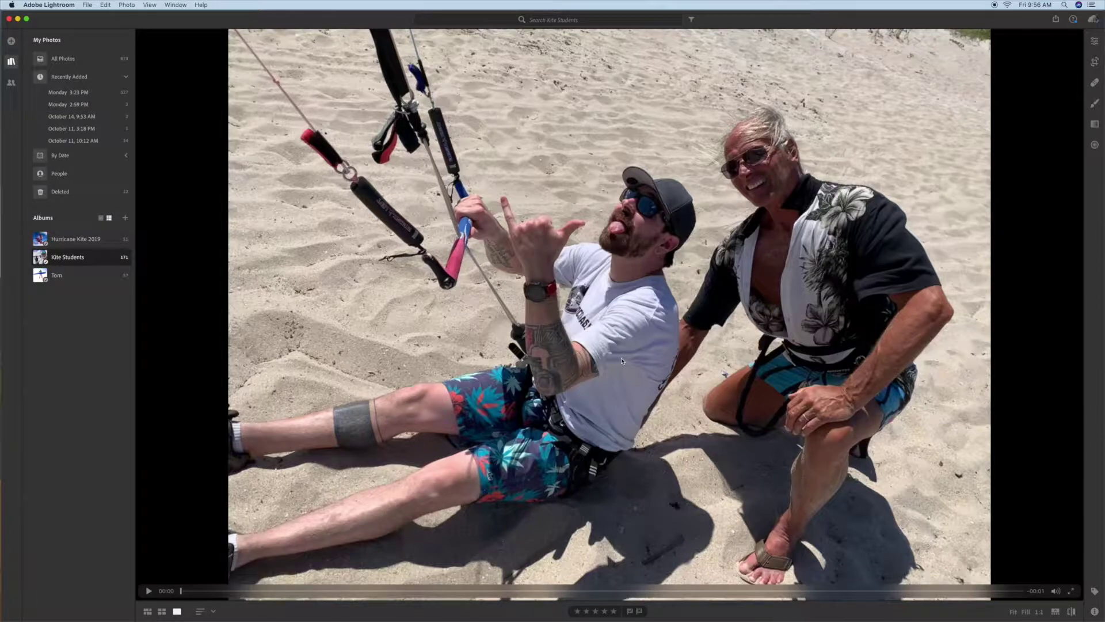
pyautogui.press('Right')
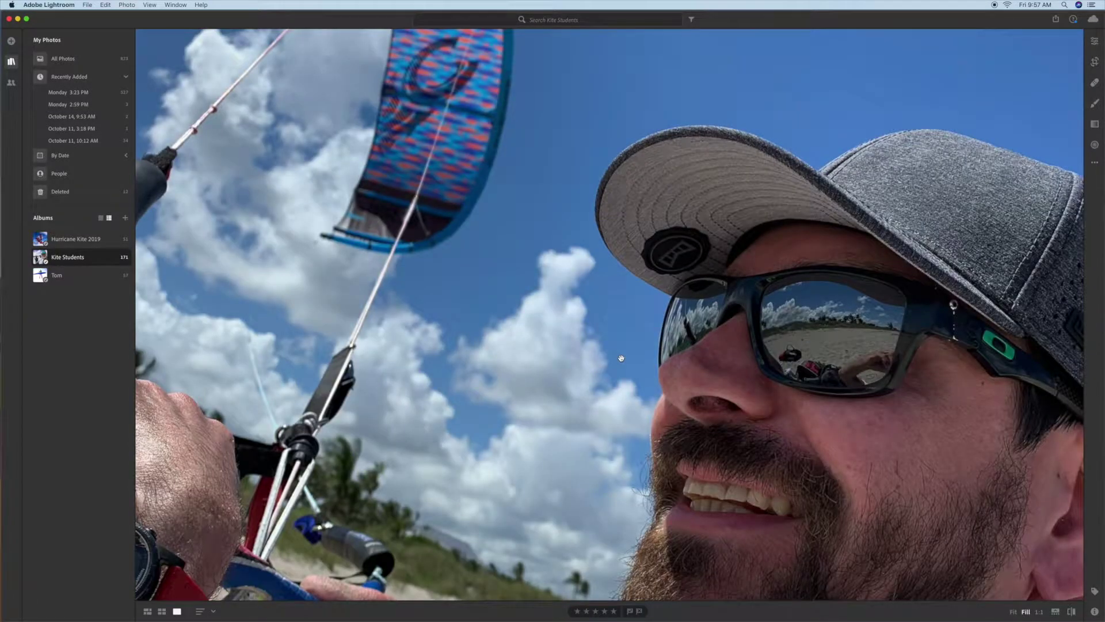
pyautogui.press('Right')
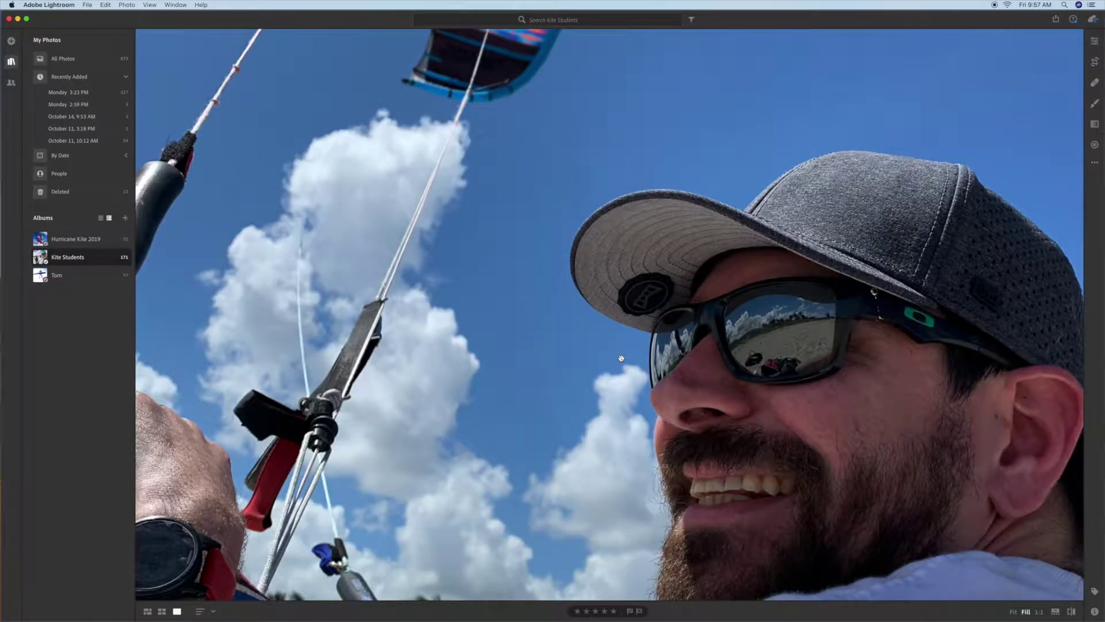
pyautogui.press('Right')
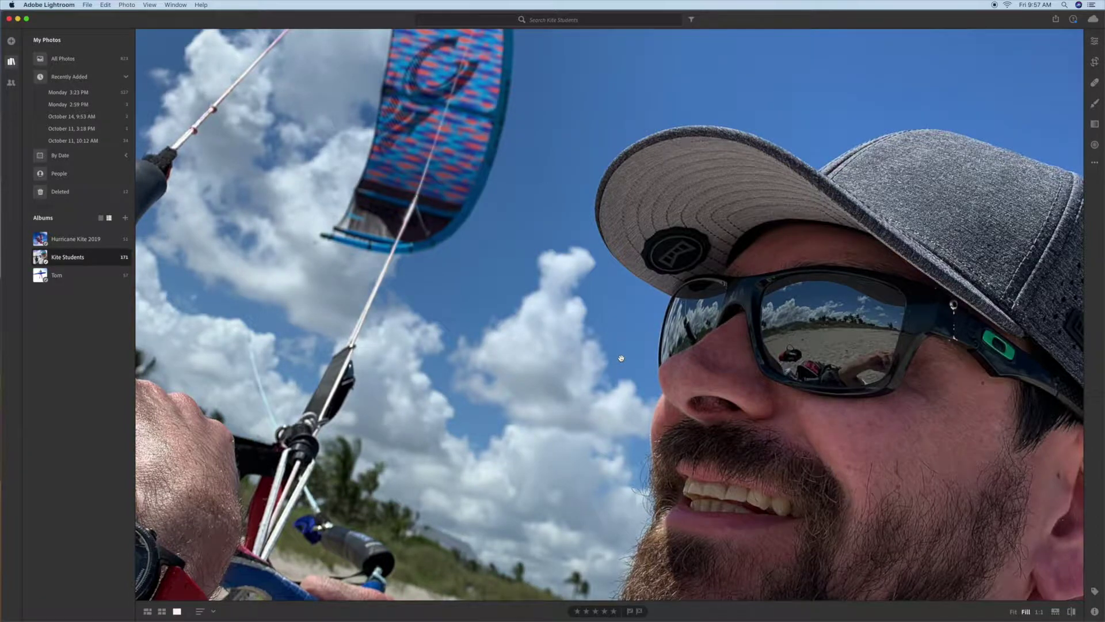
pyautogui.press('Right')
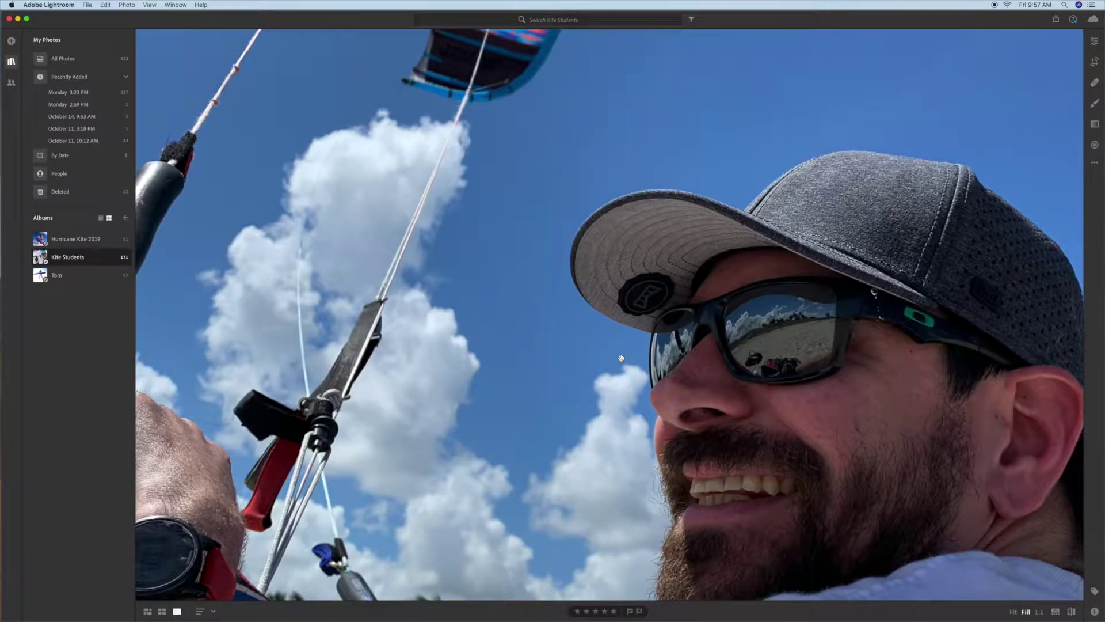
pyautogui.press('Delete')
pyautogui.click(621, 358)
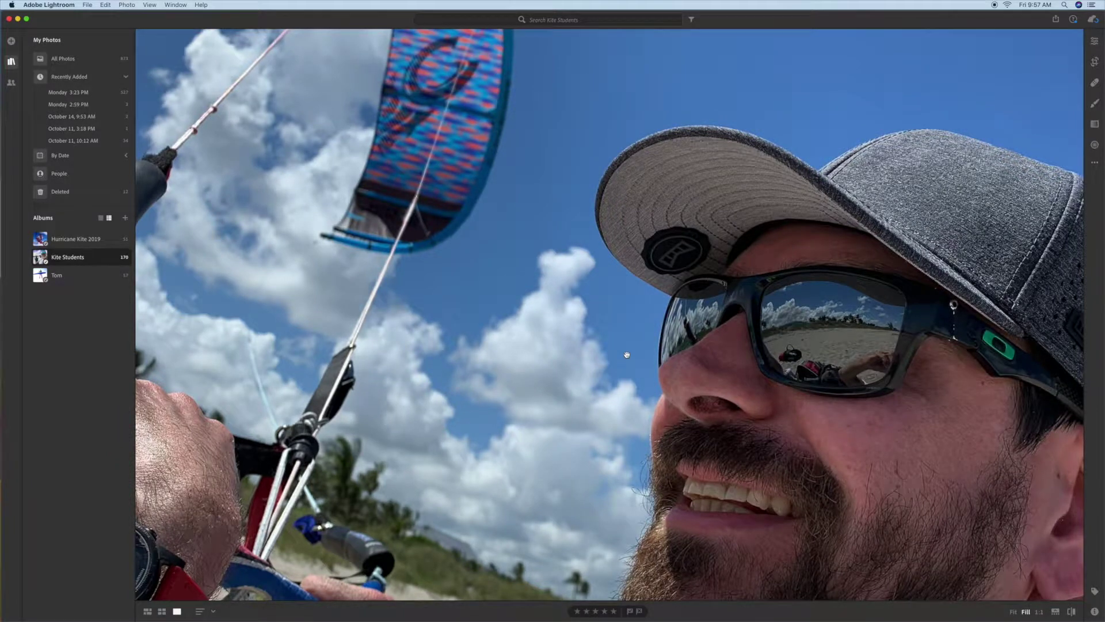
# - Compare the two-kiteboarder beach video with its still photo and delete the video
pyautogui.press('Right')
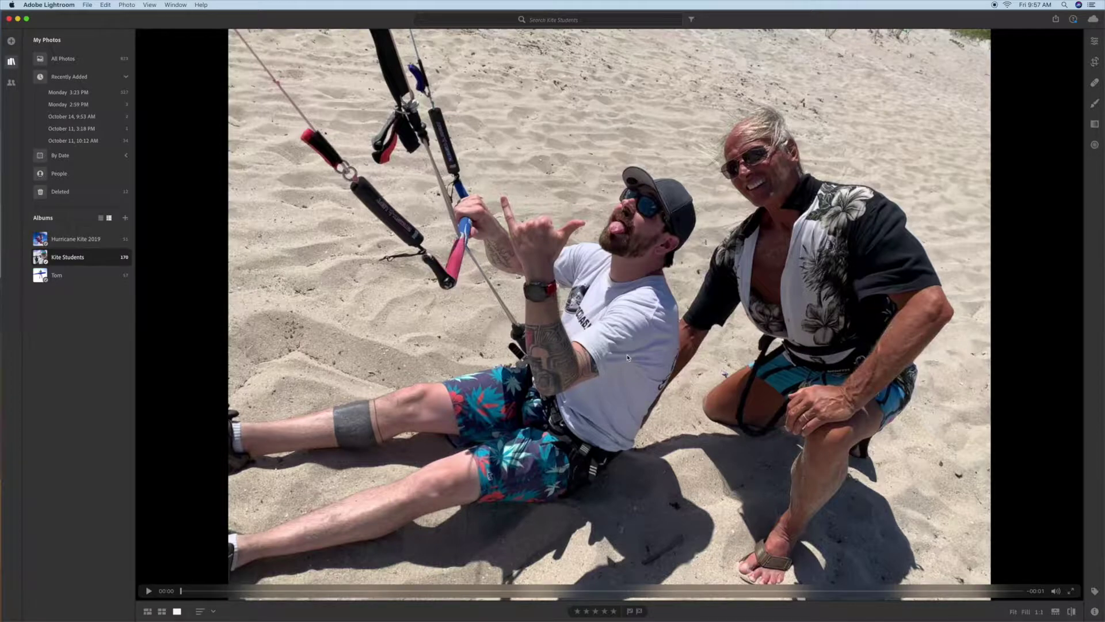
pyautogui.press('Right')
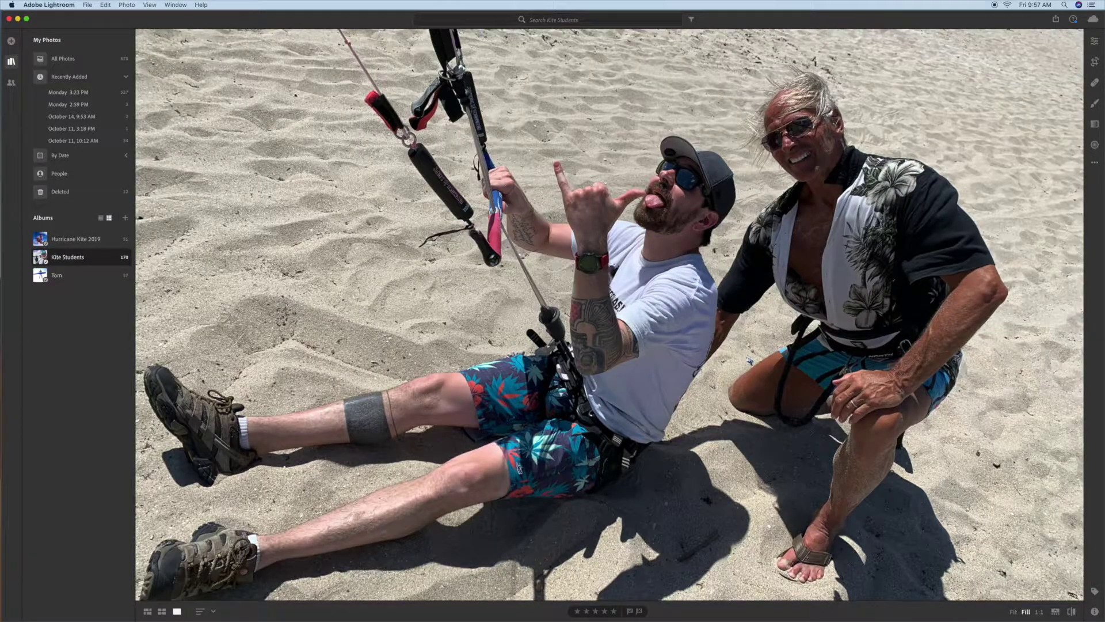
pyautogui.press('Left')
pyautogui.press('BackSpace')
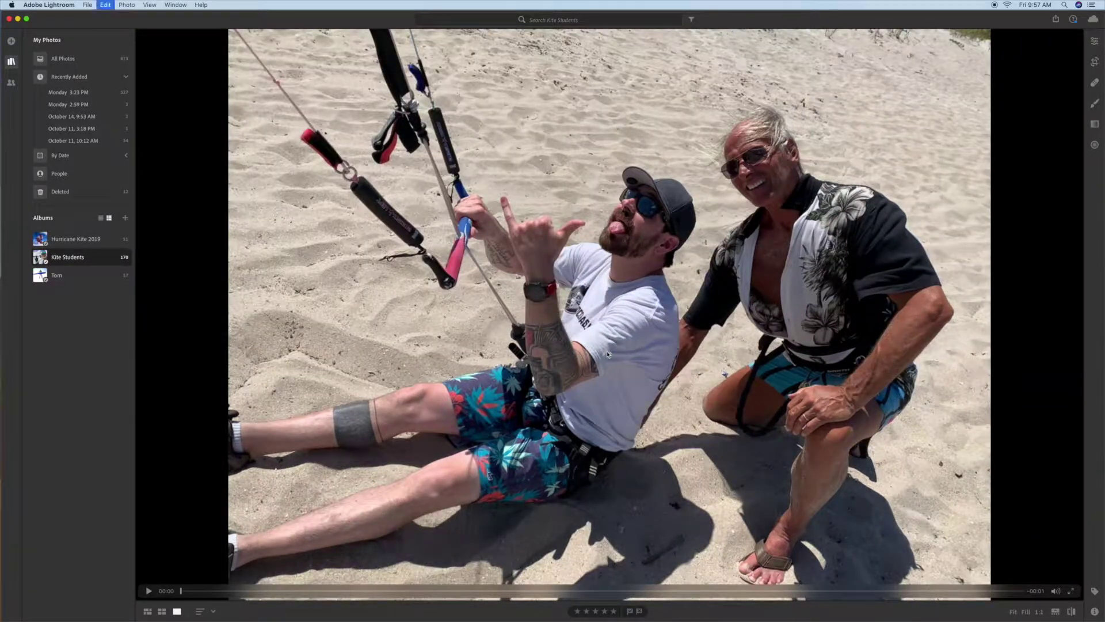
# - Remove the two duplicate beach videos from Kite Students, bringing it down to 168 items
pyautogui.click(614, 359)
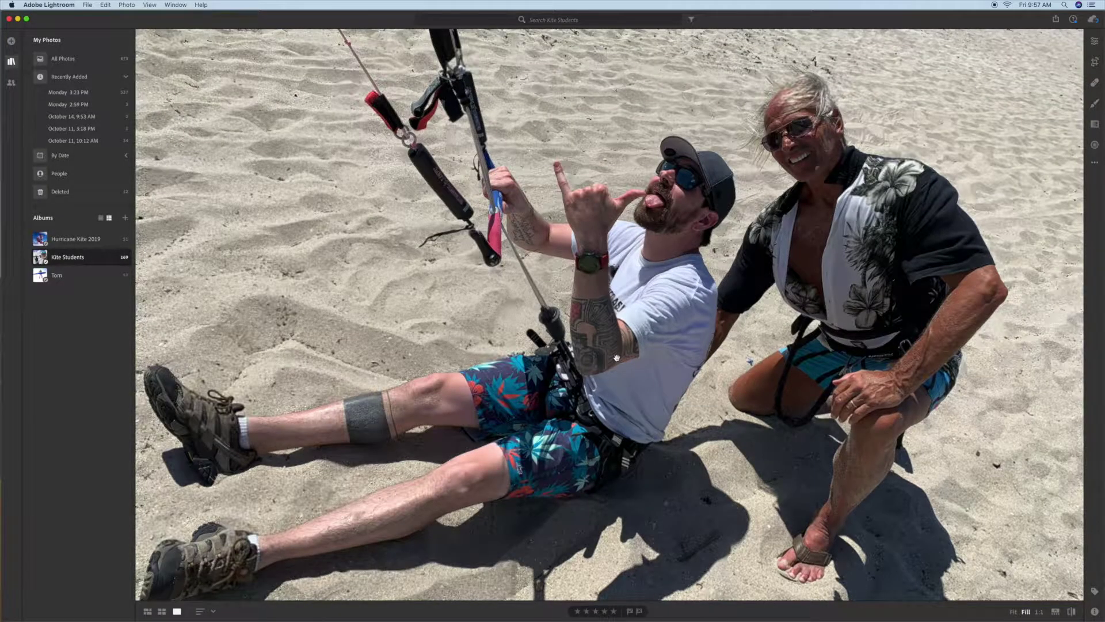
pyautogui.press('Right')
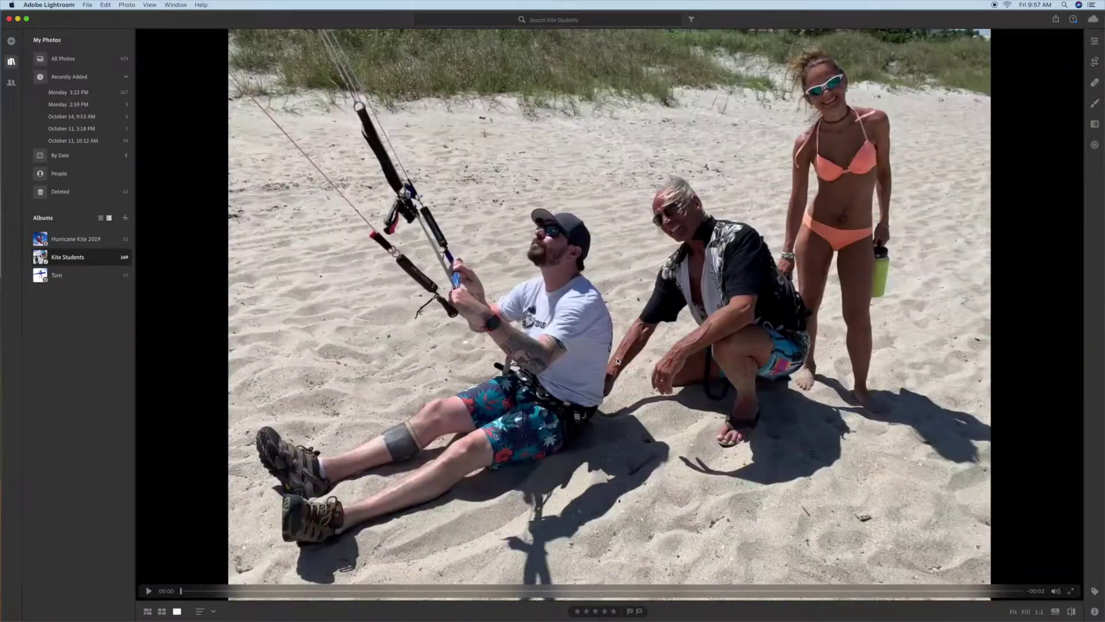
pyautogui.press('Right')
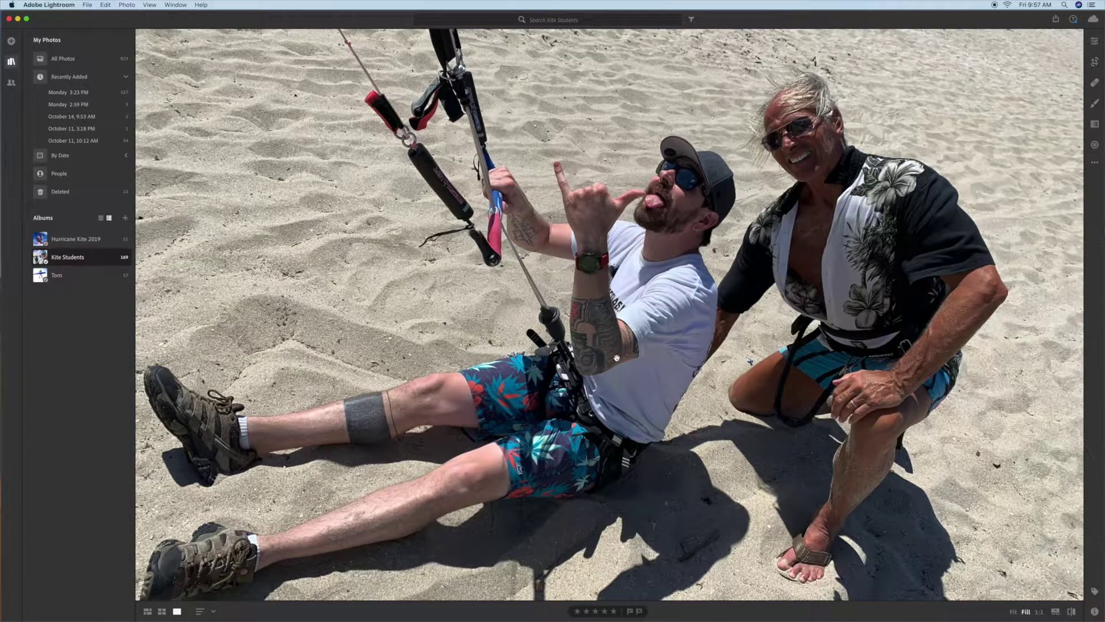
pyautogui.press('Left')
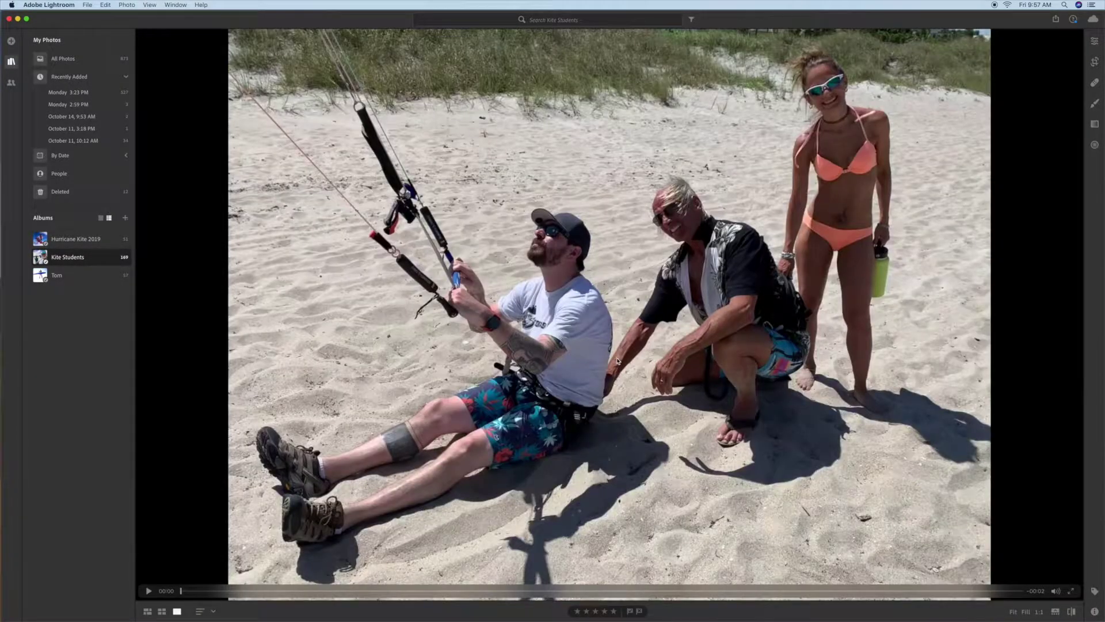
pyautogui.press('Right')
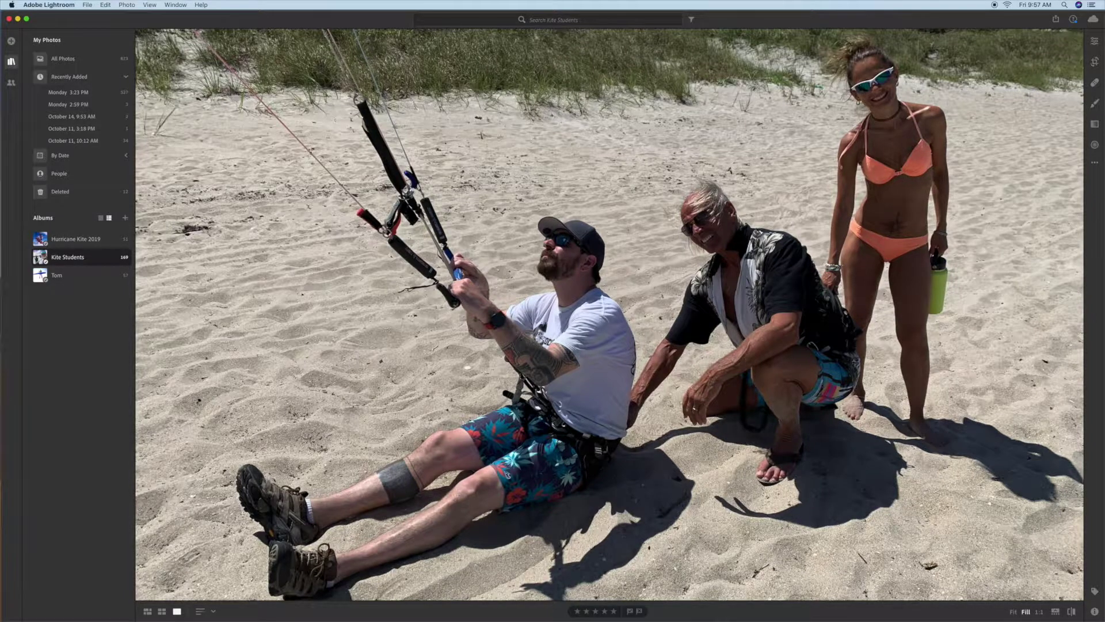
pyautogui.press('Left')
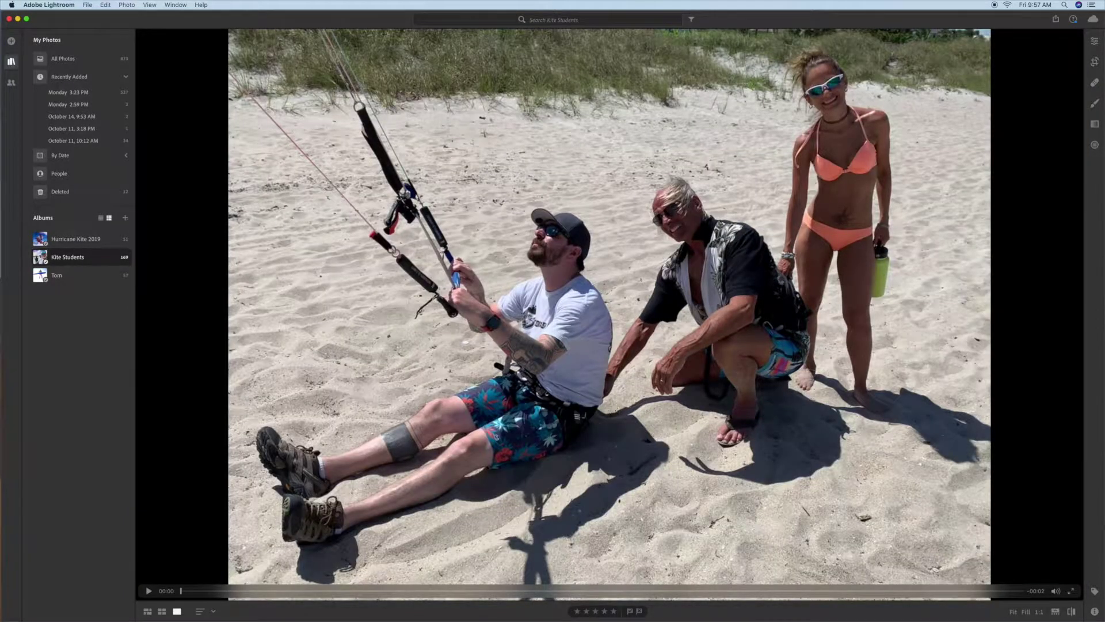
pyautogui.press('Right')
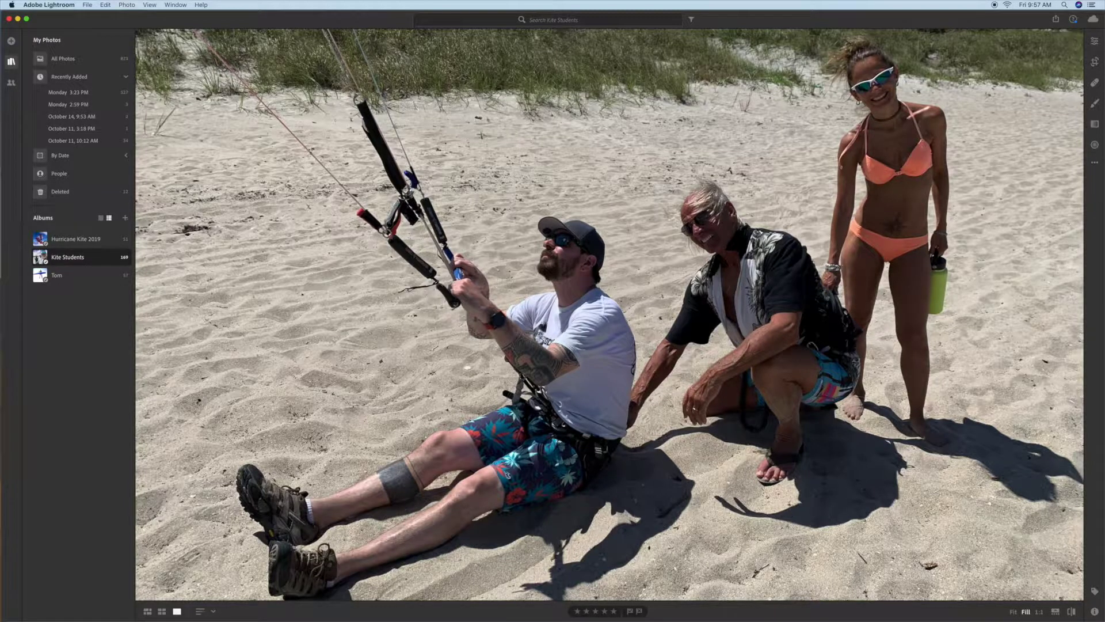
pyautogui.press('Left')
pyautogui.press('BackSpace')
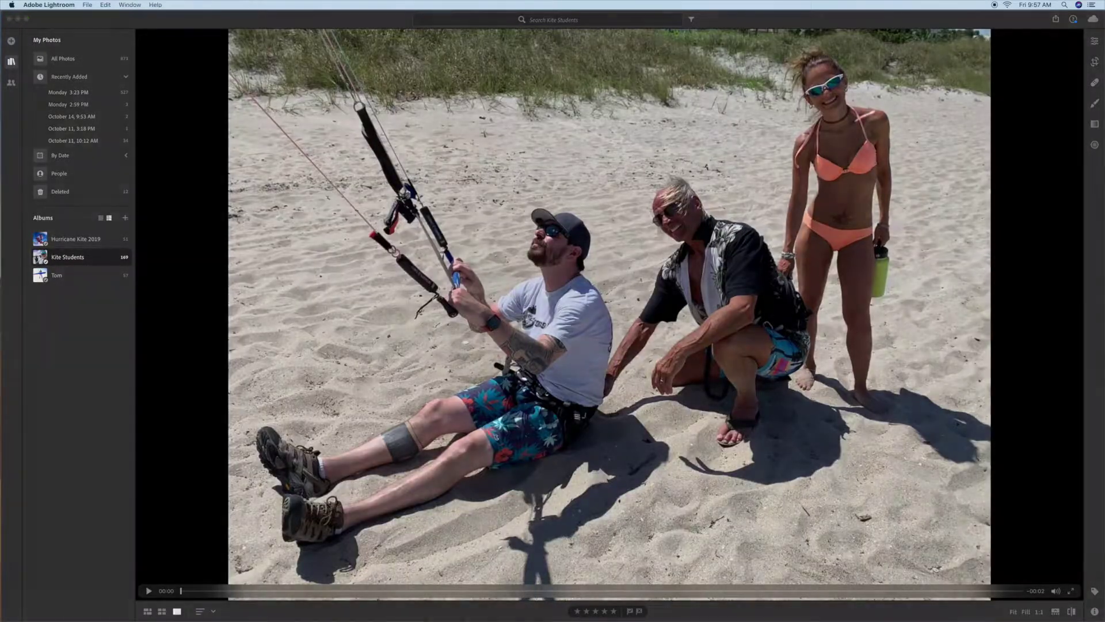
pyautogui.click(619, 363)
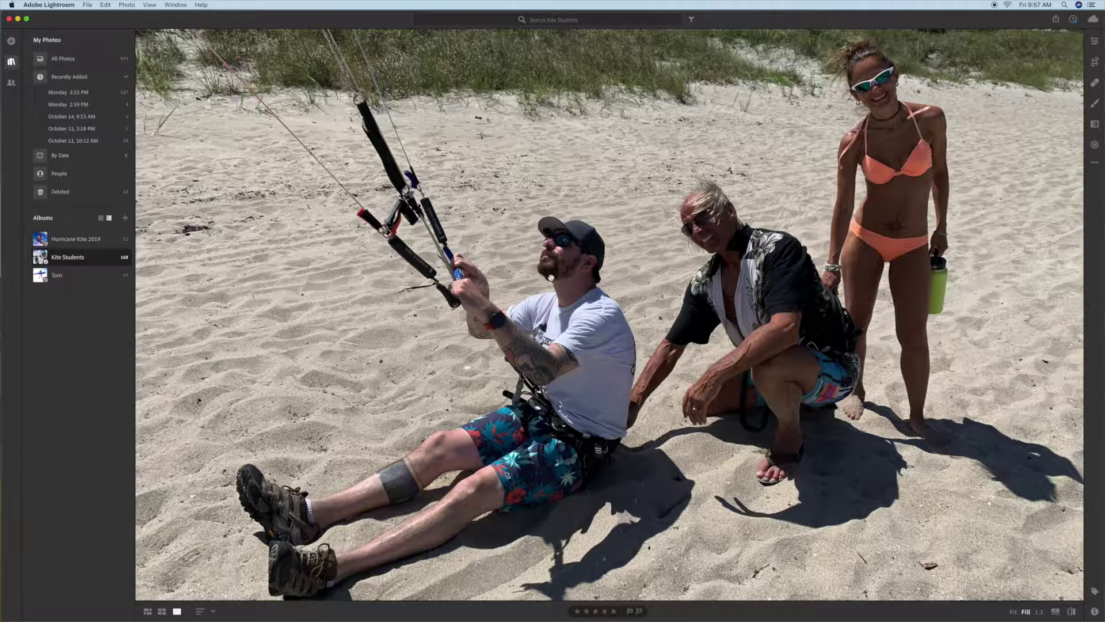
# - Inspect the kite-bar beach photos at Fill and 1:1 zoom, then return to the grid
pyautogui.press('g')
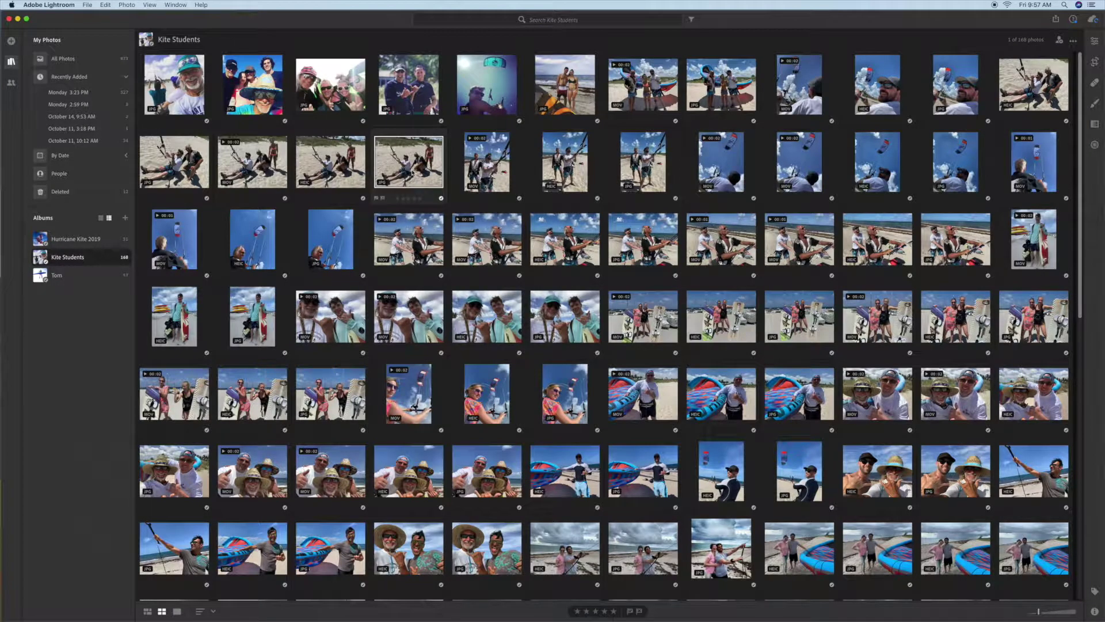
pyautogui.doubleClick(404, 163)
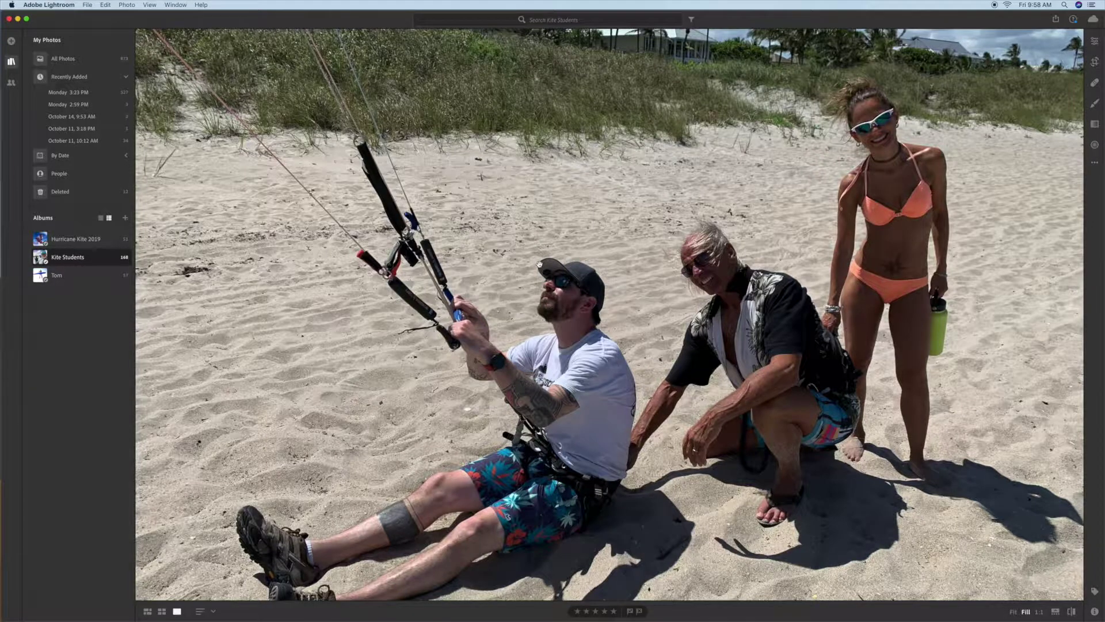
pyautogui.press('Right')
pyautogui.click(542, 264)
pyautogui.click(543, 264)
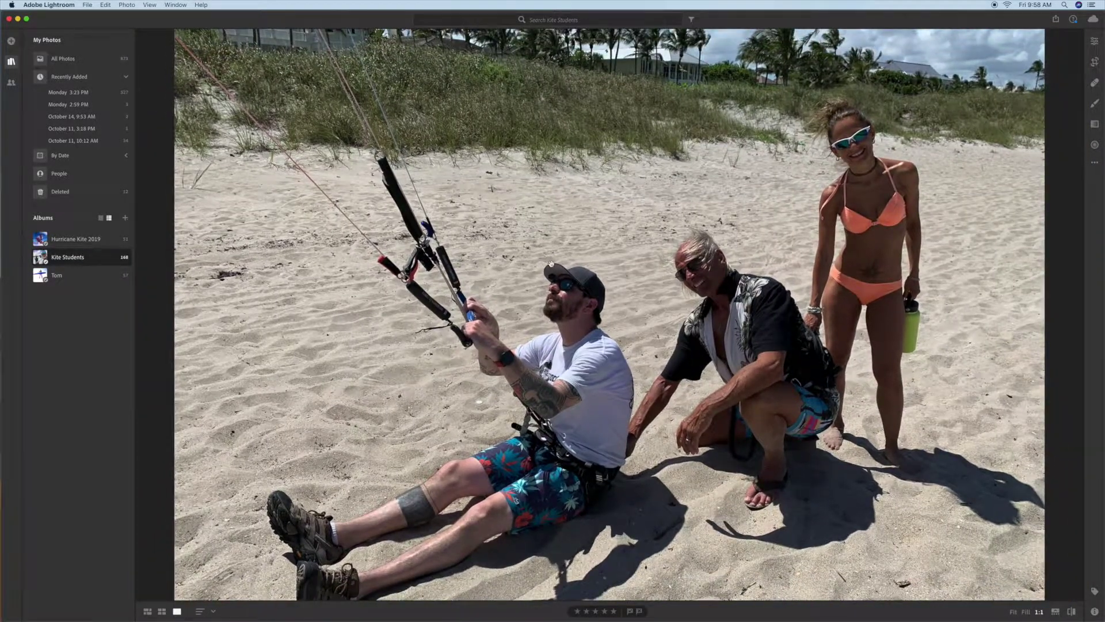
pyautogui.press('g')
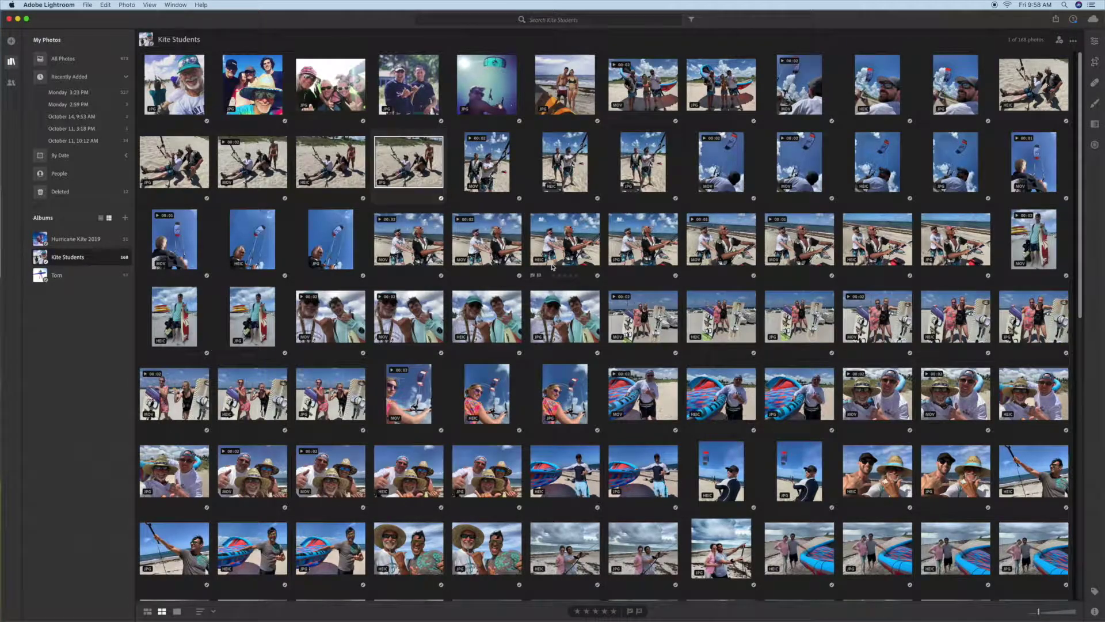
# - Browse the View menu's layout options and dismiss it without choosing
pyautogui.click(151, 6)
pyautogui.moveTo(175, 6)
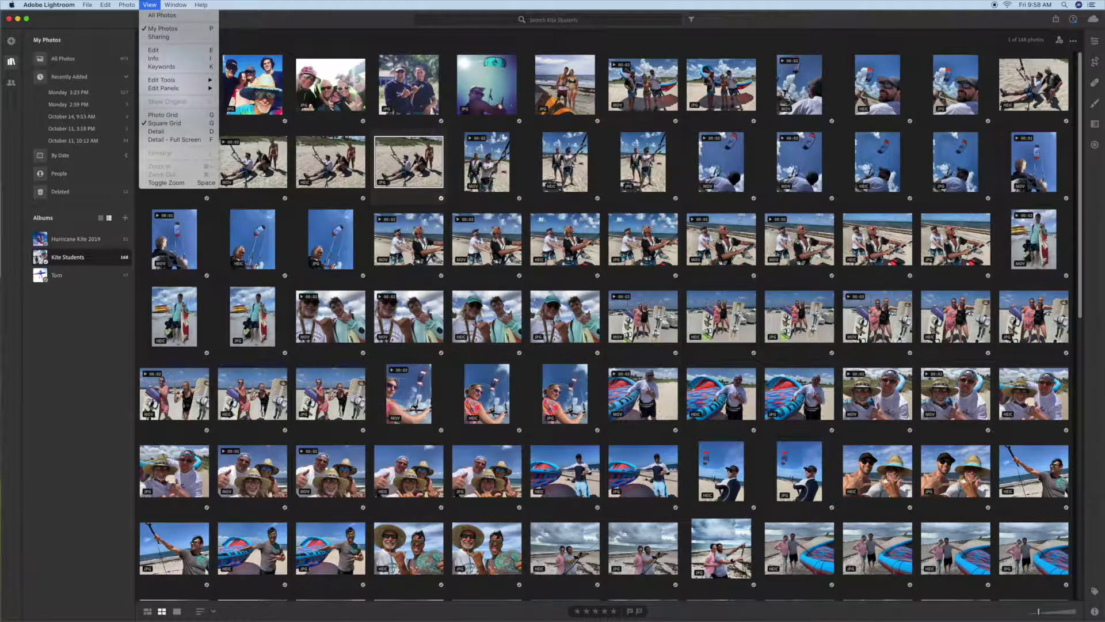
pyautogui.click(406, 162)
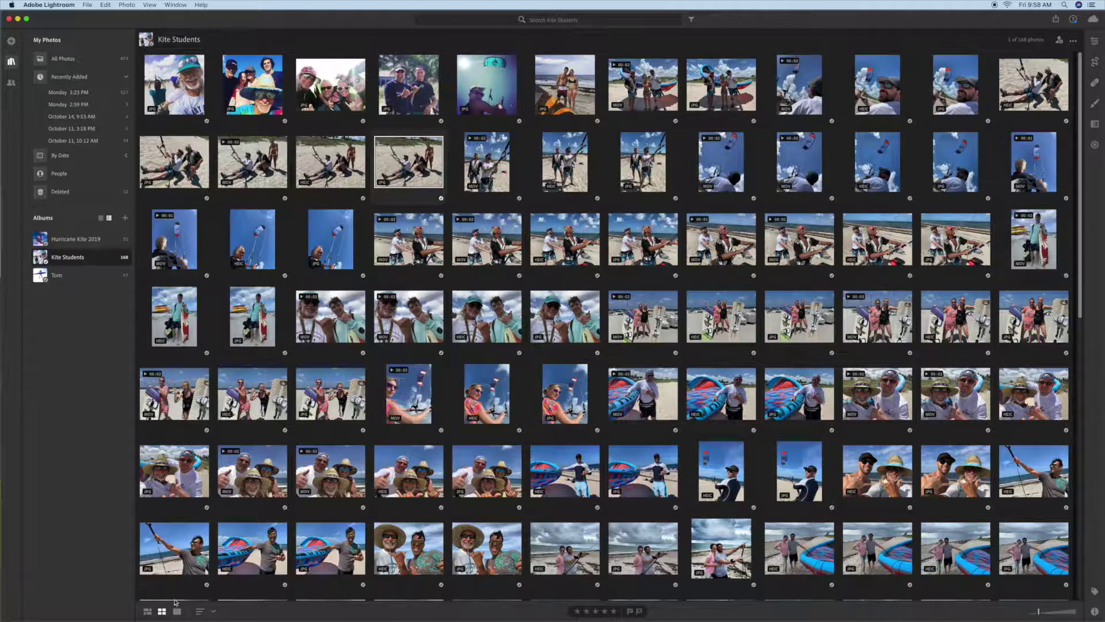
# - Cycle through Photo Grid, Square Grid and Detail layouts, ending on the kite-bar photo in Detail
pyautogui.click(147, 611)
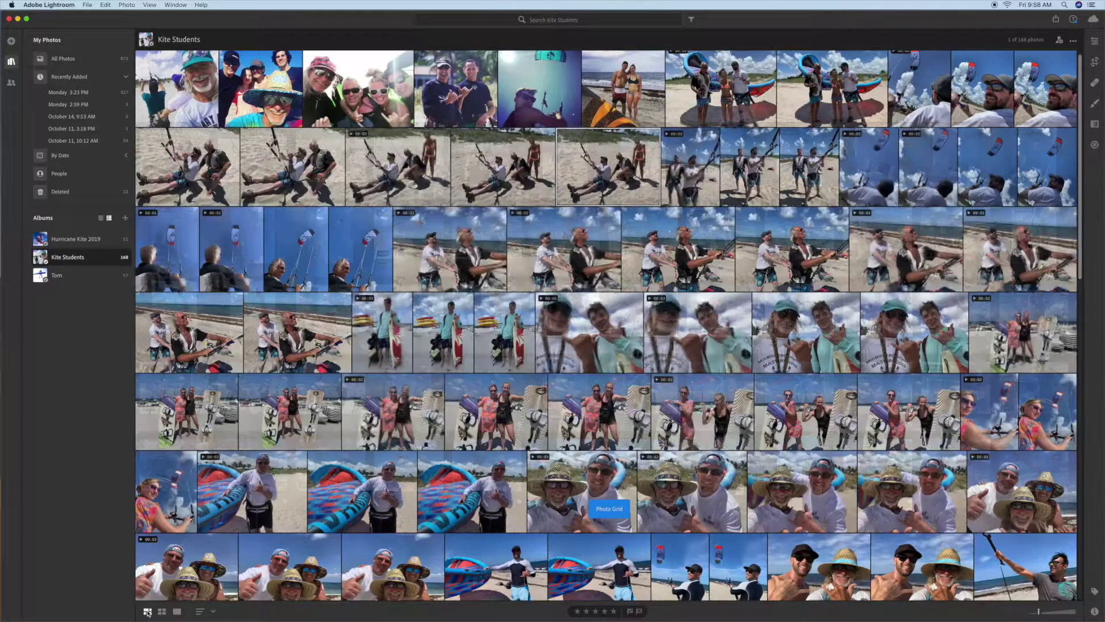
pyautogui.click(162, 611)
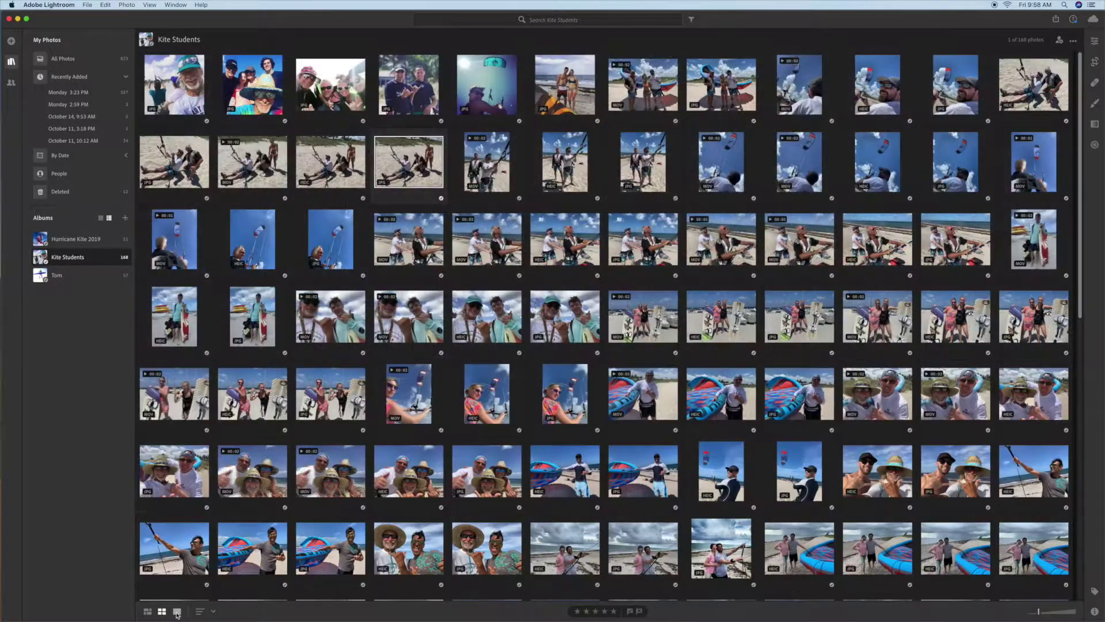
pyautogui.click(177, 612)
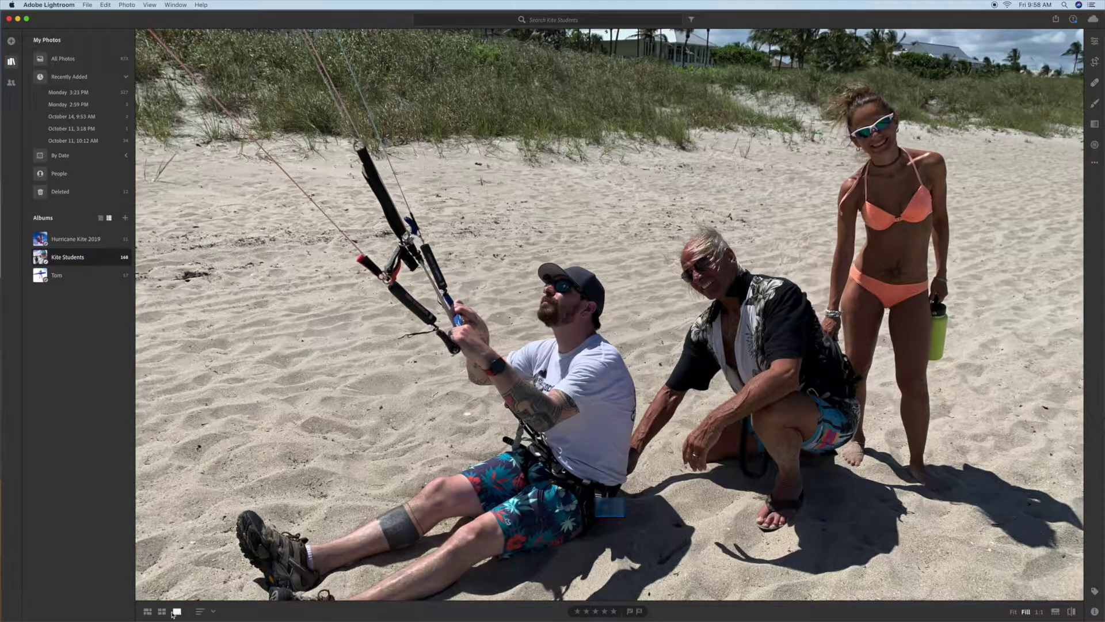
pyautogui.click(161, 612)
pyautogui.click(147, 611)
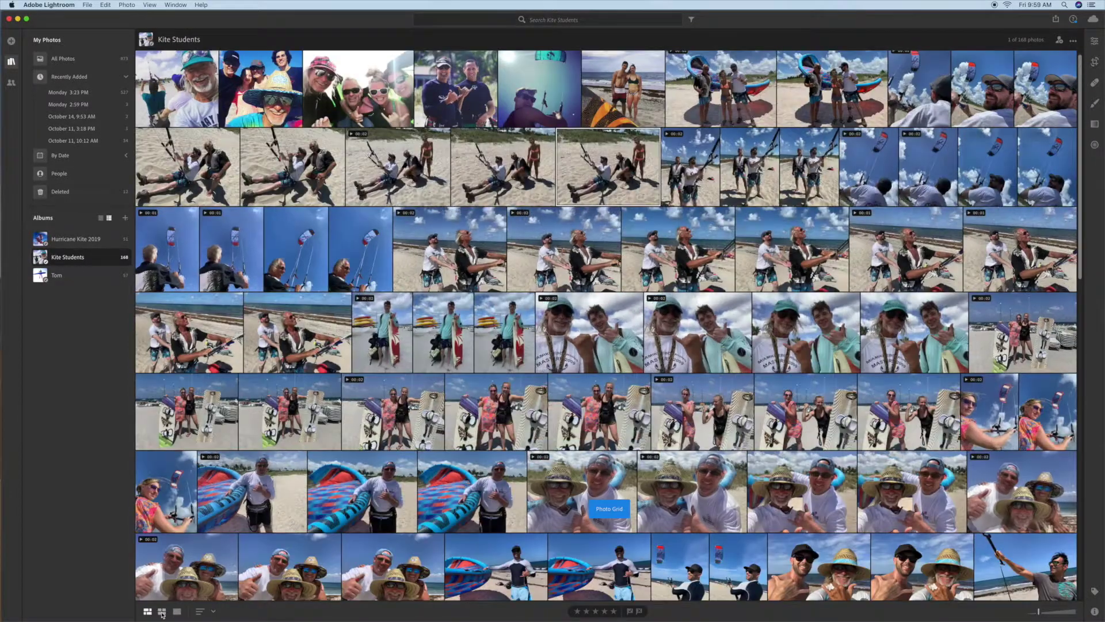
pyautogui.click(177, 612)
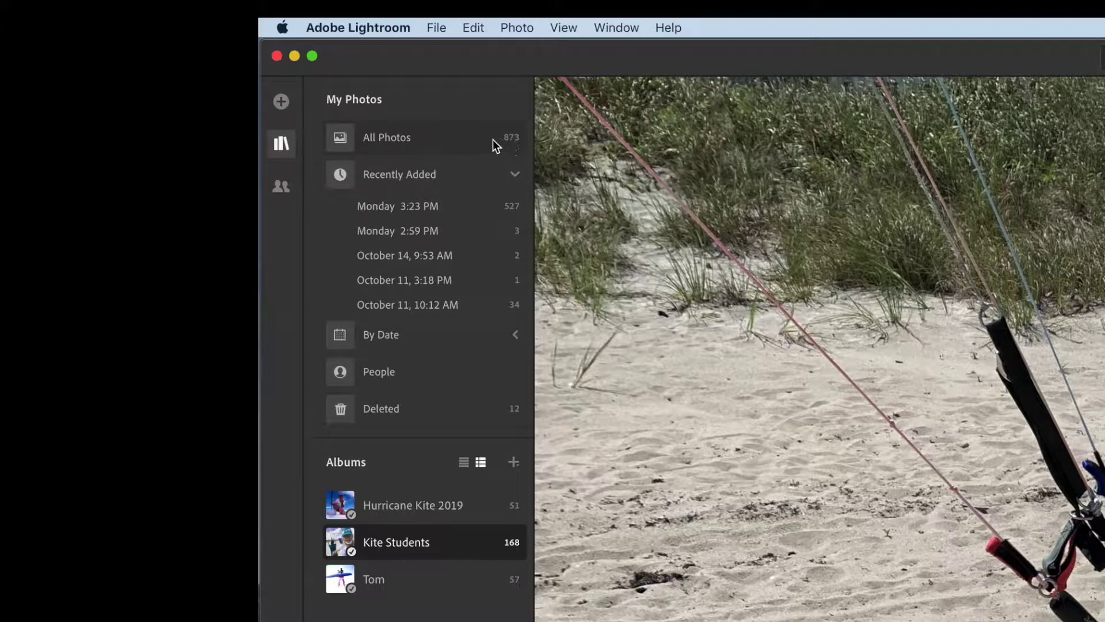
# - Switch to All Photos, select two beach videos, and back out of the Edit menu
pyautogui.click(421, 137)
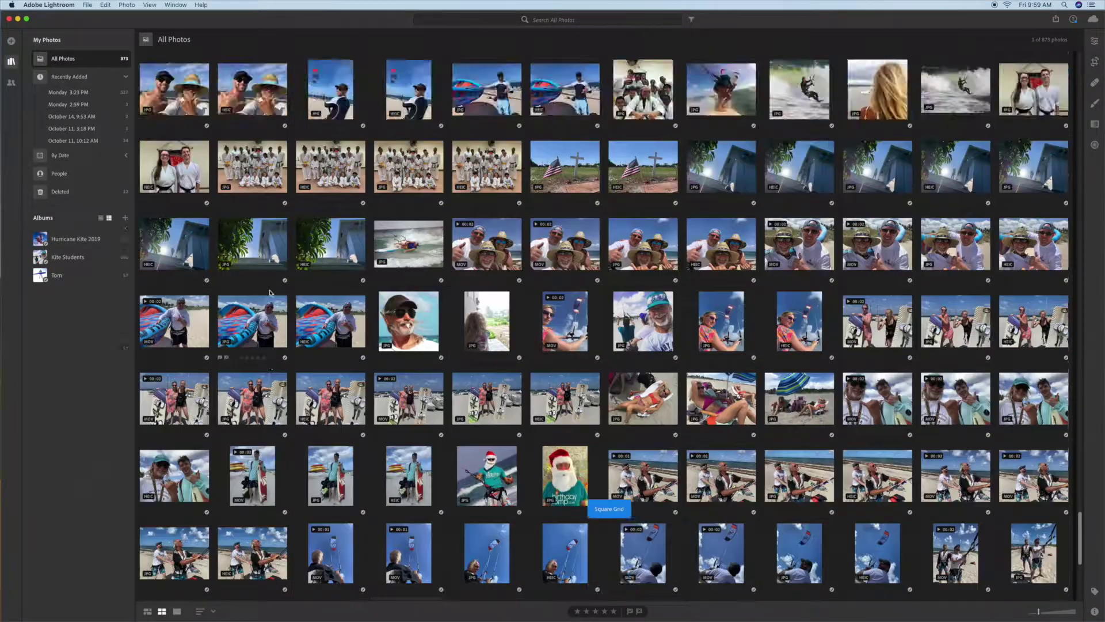
pyautogui.scroll(5, 270, 293)
pyautogui.scroll(-6, 270, 292)
pyautogui.scroll(-5, 270, 292)
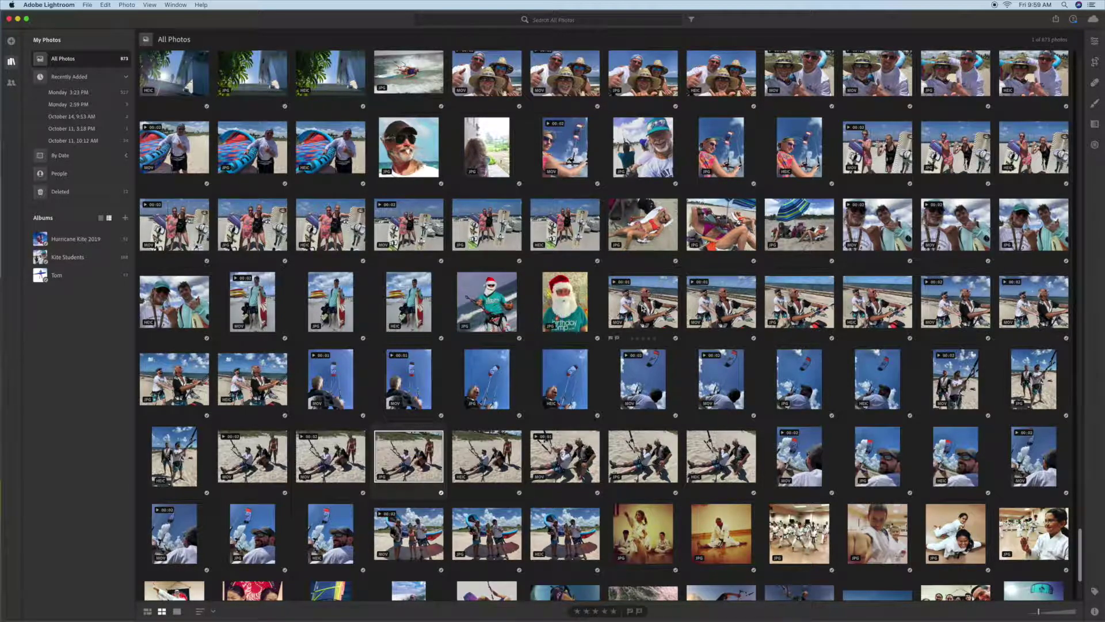
pyautogui.keyDown('super'); pyautogui.click(643, 308); pyautogui.keyUp('super')
pyautogui.keyDown('super'); pyautogui.click(722, 302); pyautogui.keyUp('super')
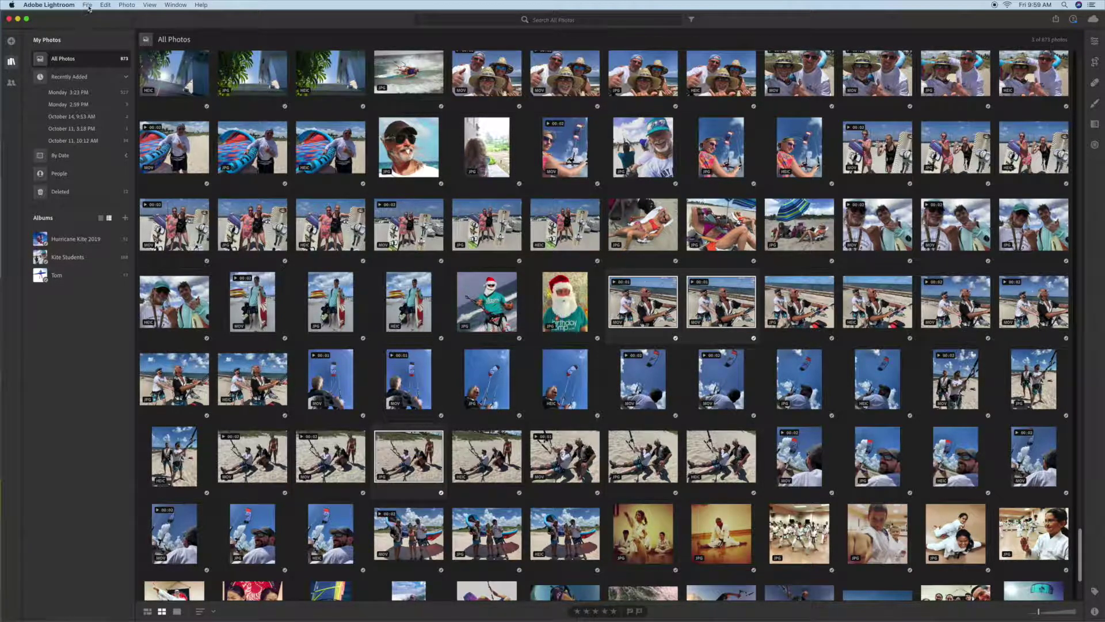
pyautogui.click(105, 5)
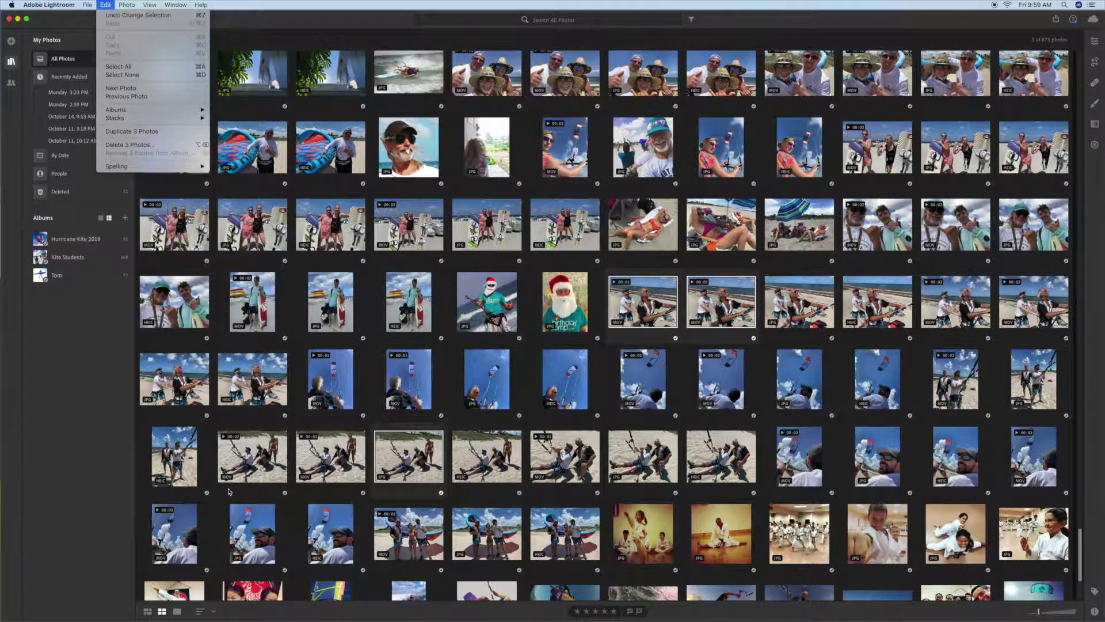
pyautogui.click(408, 456)
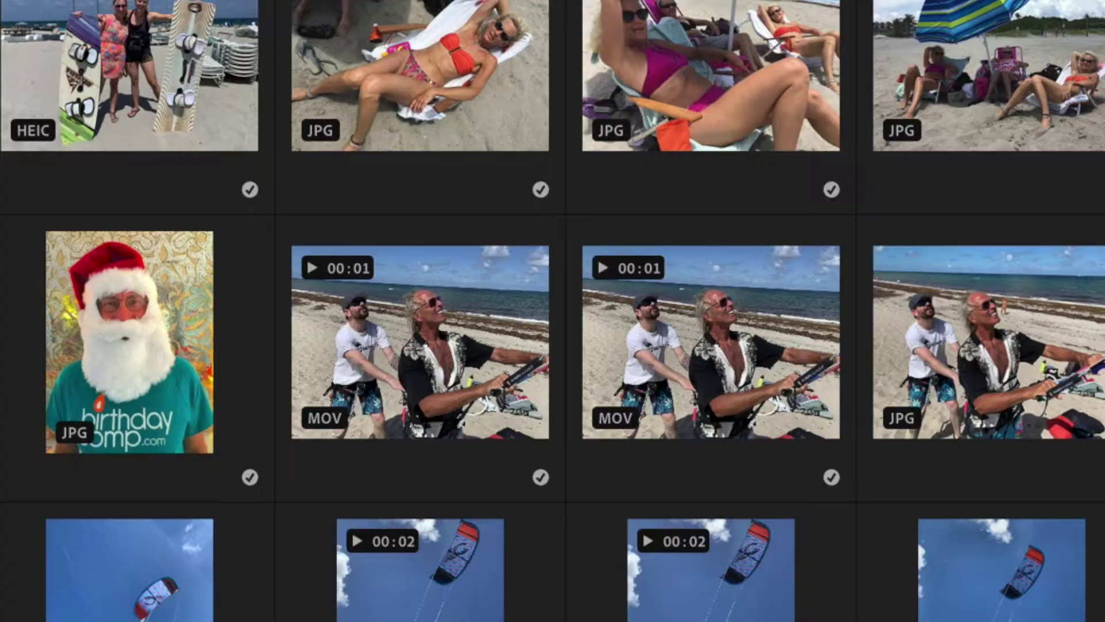
# - Permanently delete the two duplicate MOV clips of the two men, leaving 871 photos
pyautogui.click(412, 351)
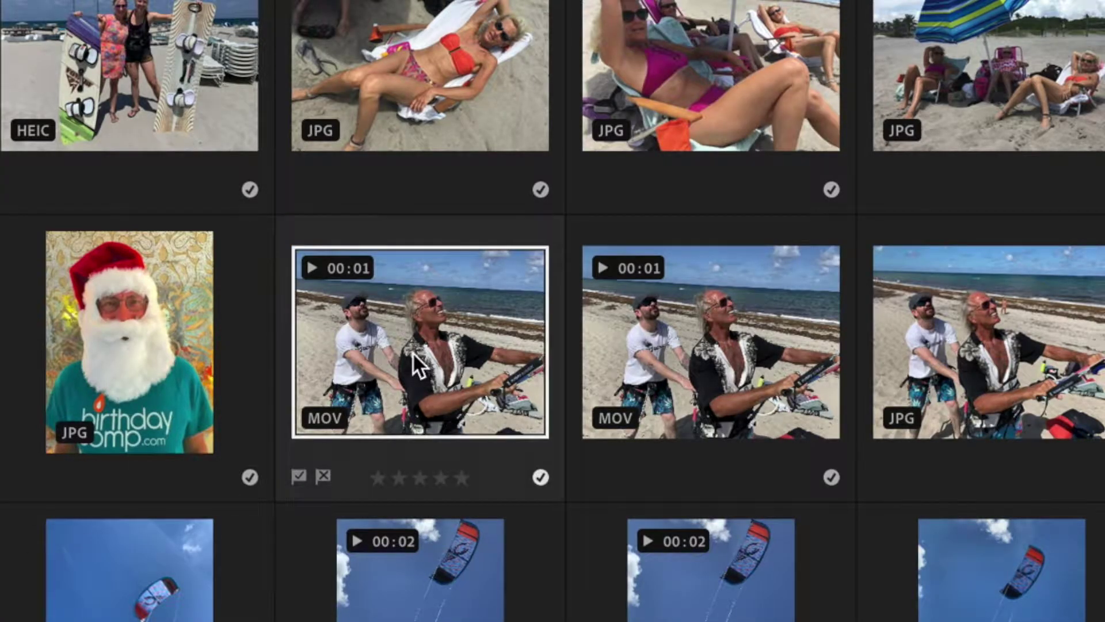
pyautogui.keyDown('shift'); pyautogui.click(723, 361); pyautogui.keyUp('shift')
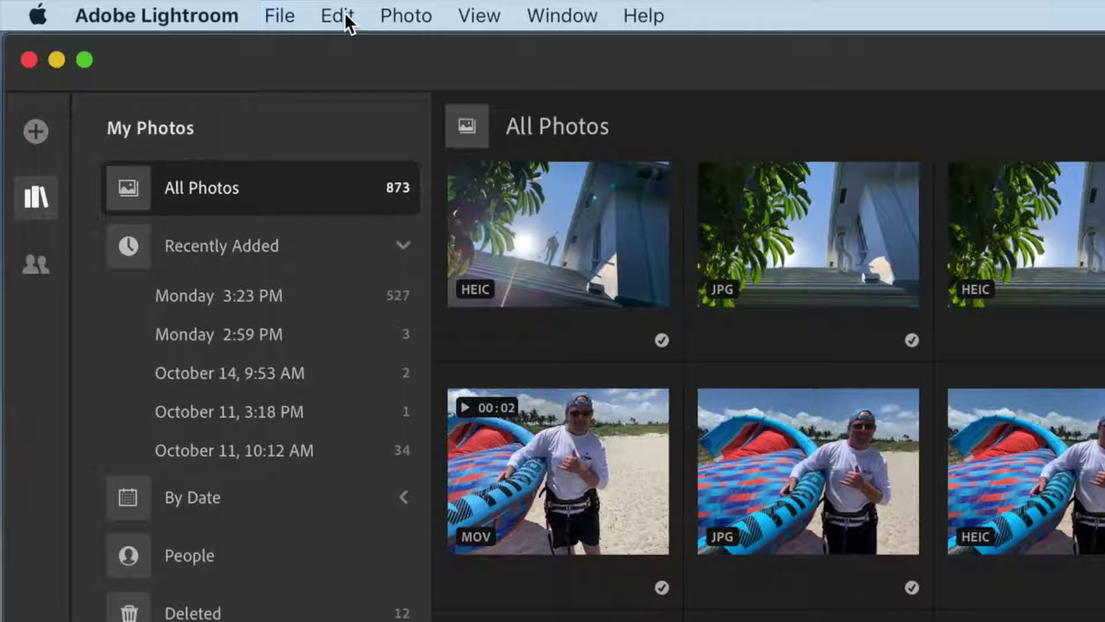
pyautogui.click(345, 13)
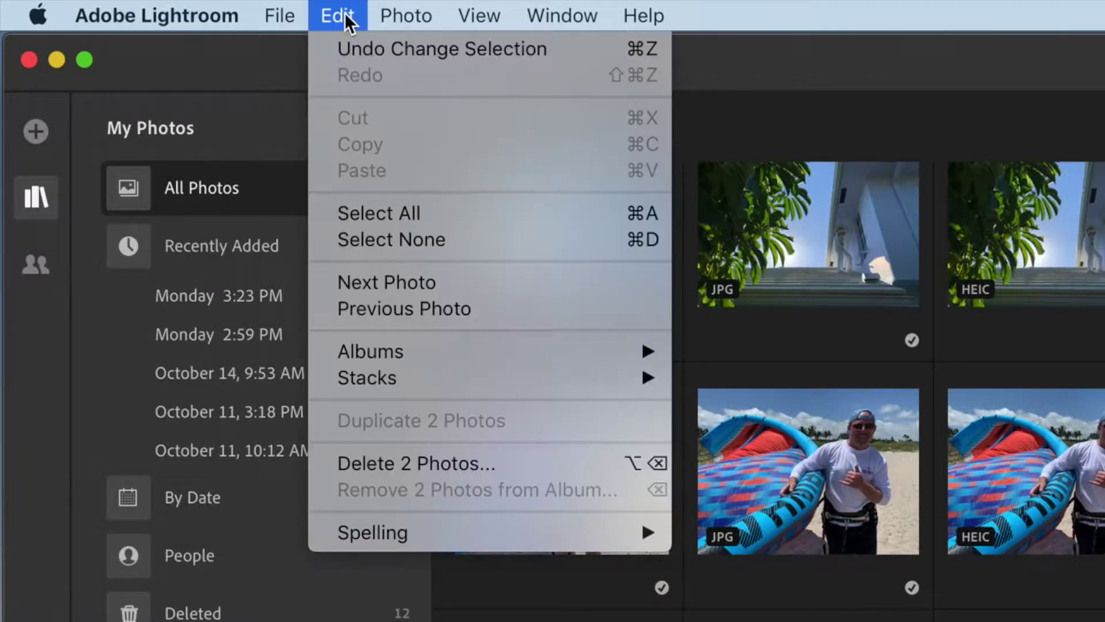
pyautogui.click(446, 469)
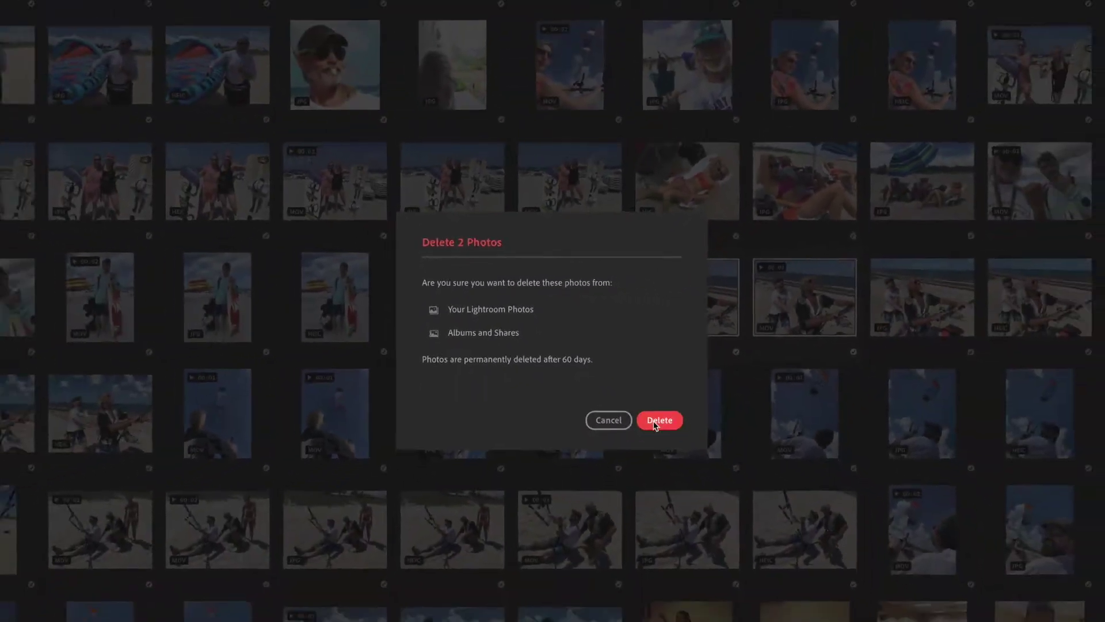
pyautogui.click(654, 422)
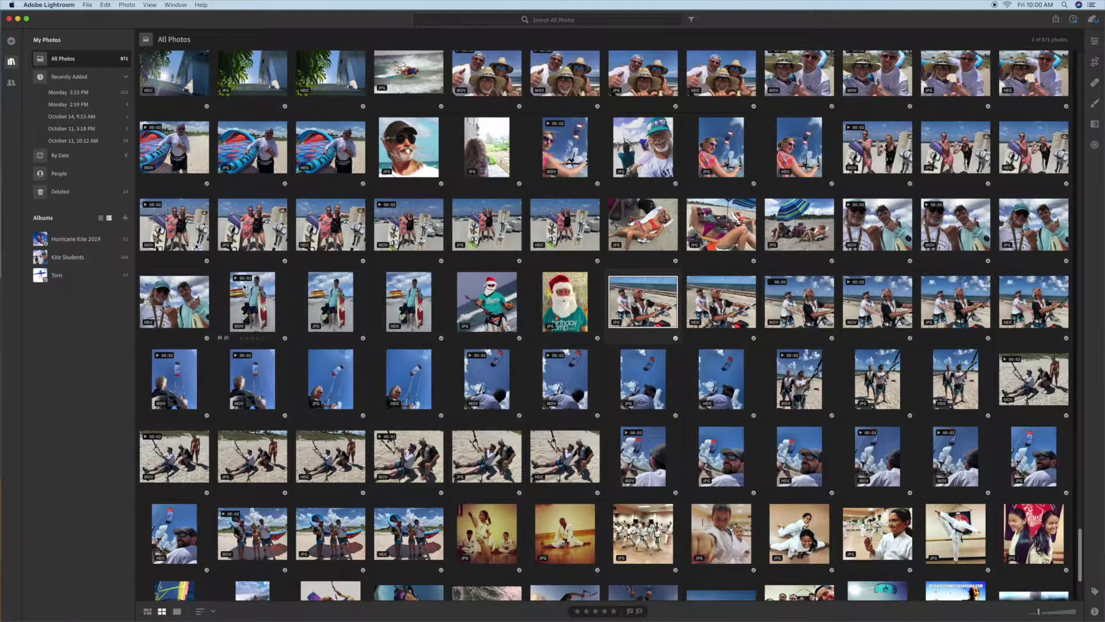
# - Check the Kite Students album's new count and return to All Photos
pyautogui.click(82, 260)
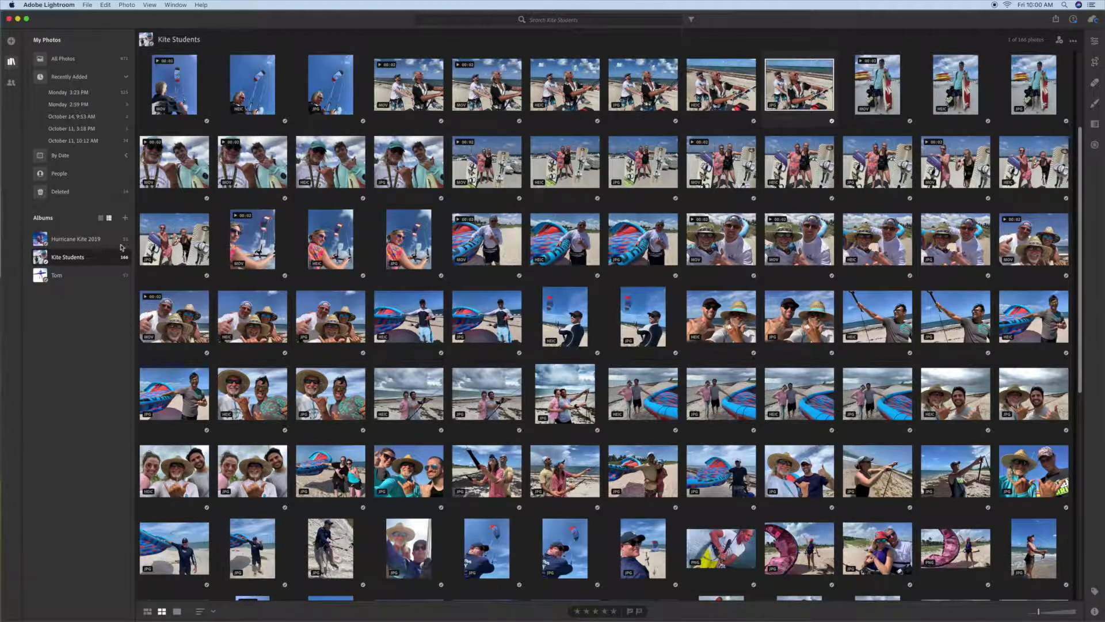
pyautogui.click(63, 60)
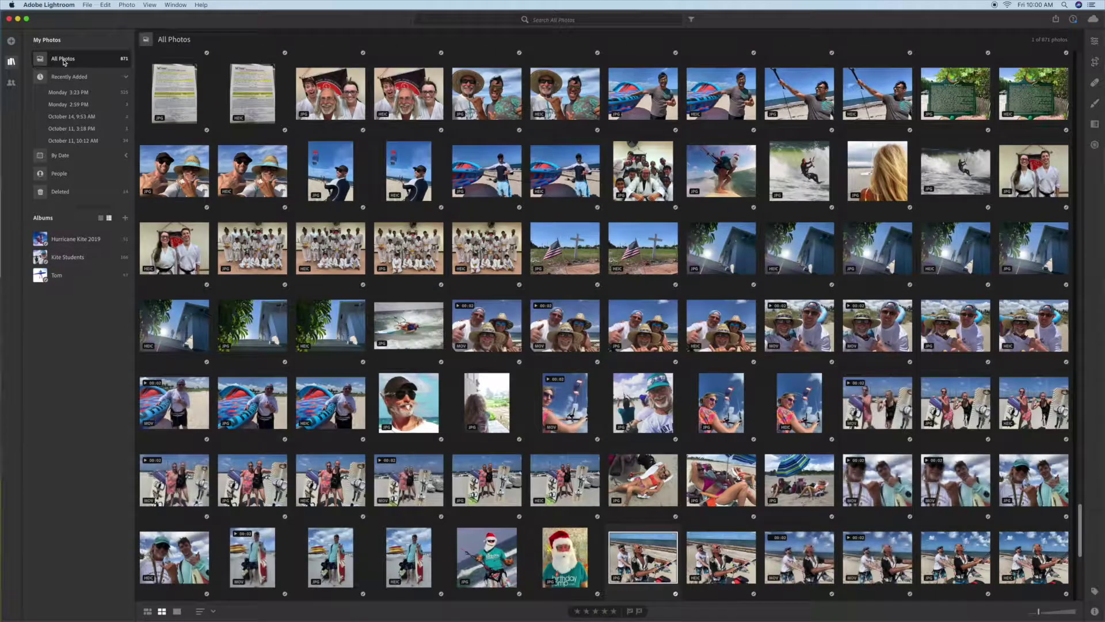
pyautogui.scroll(1, 513, 185)
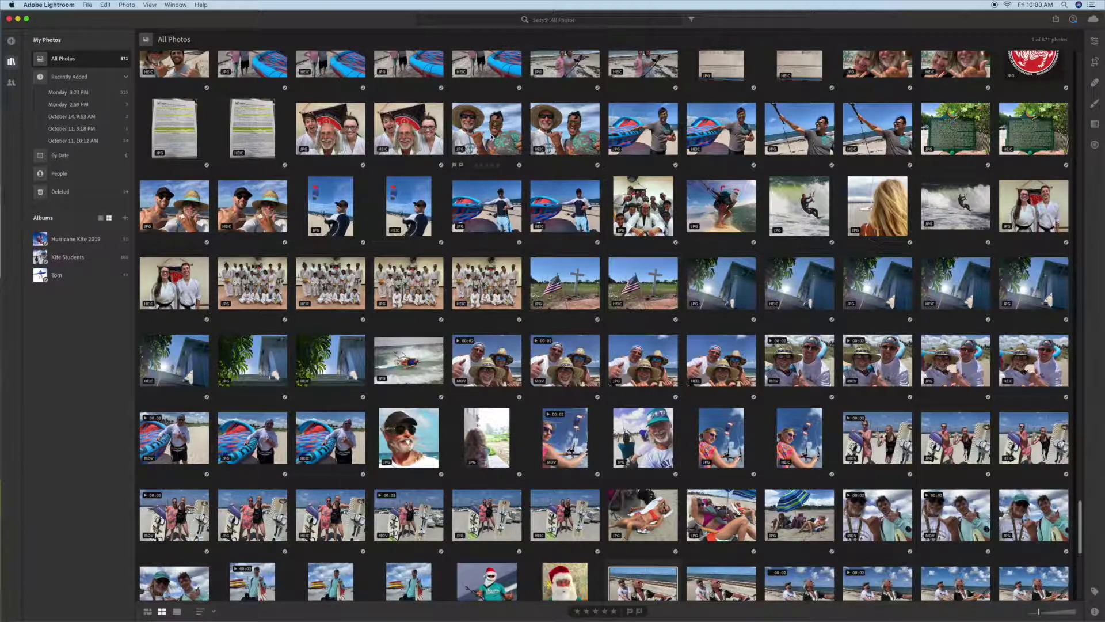
# - Delete the duplicate straw-hat beach selfie, bringing the library to 870
pyautogui.click(568, 139)
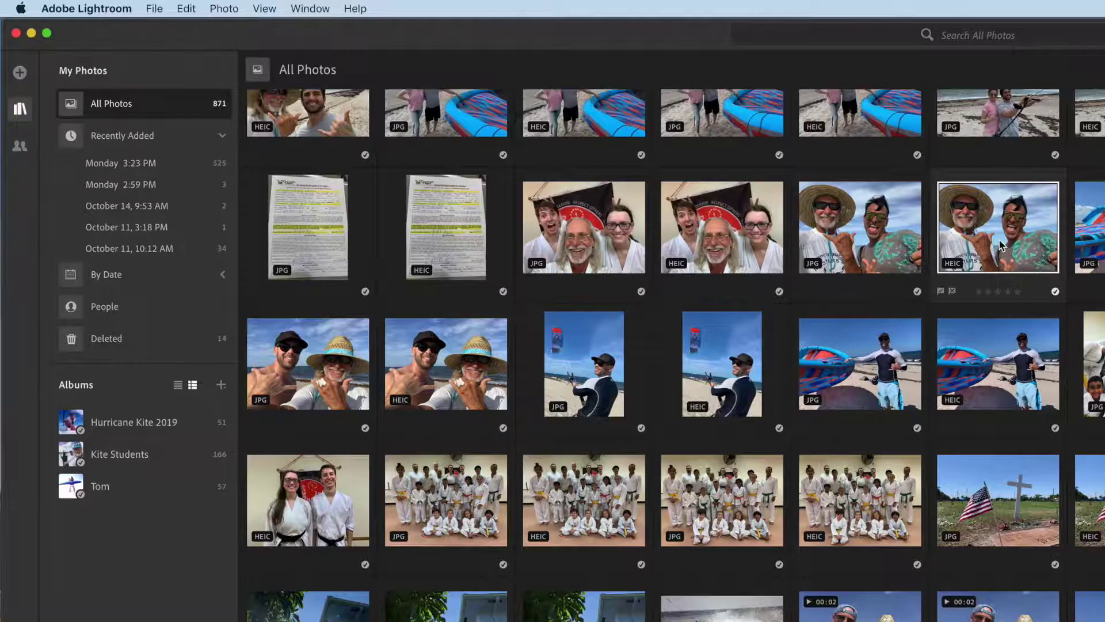
pyautogui.click(186, 8)
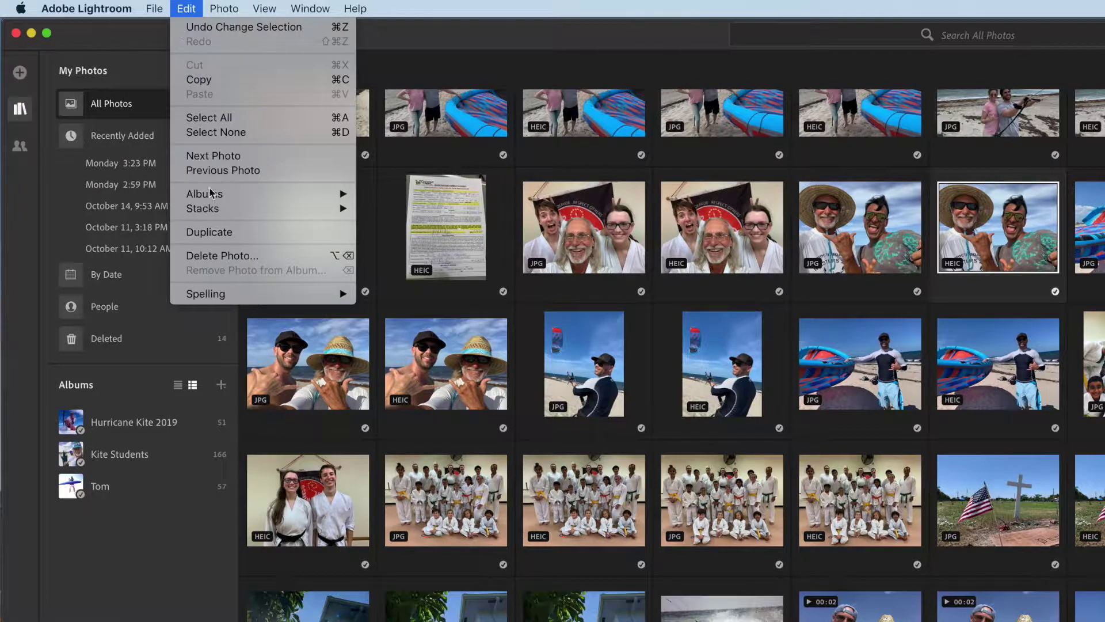
pyautogui.click(224, 256)
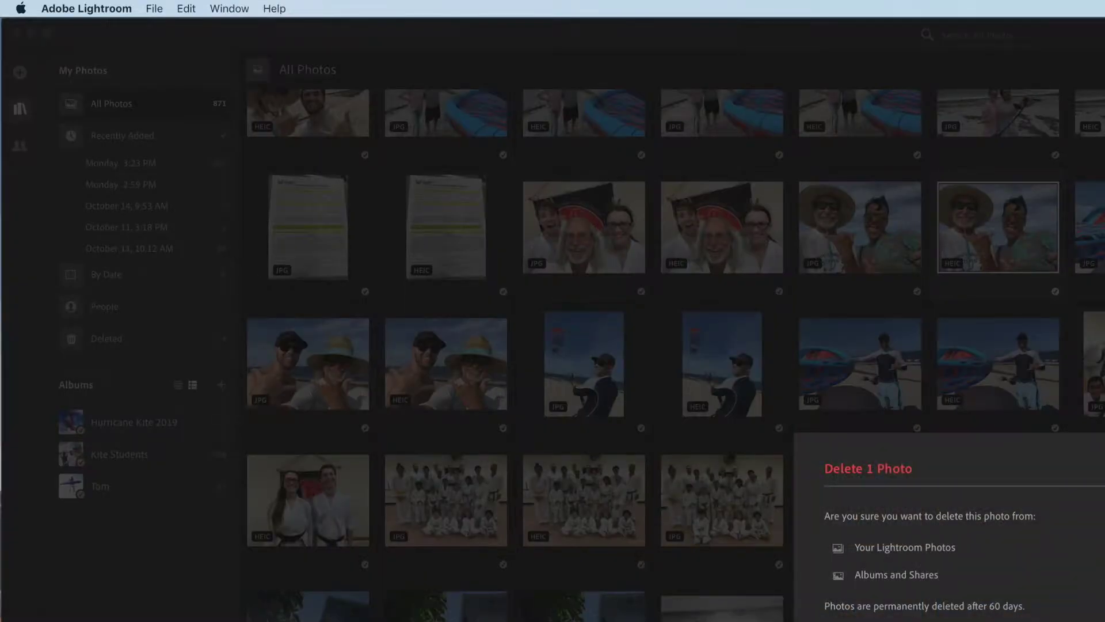
pyautogui.press('Return')
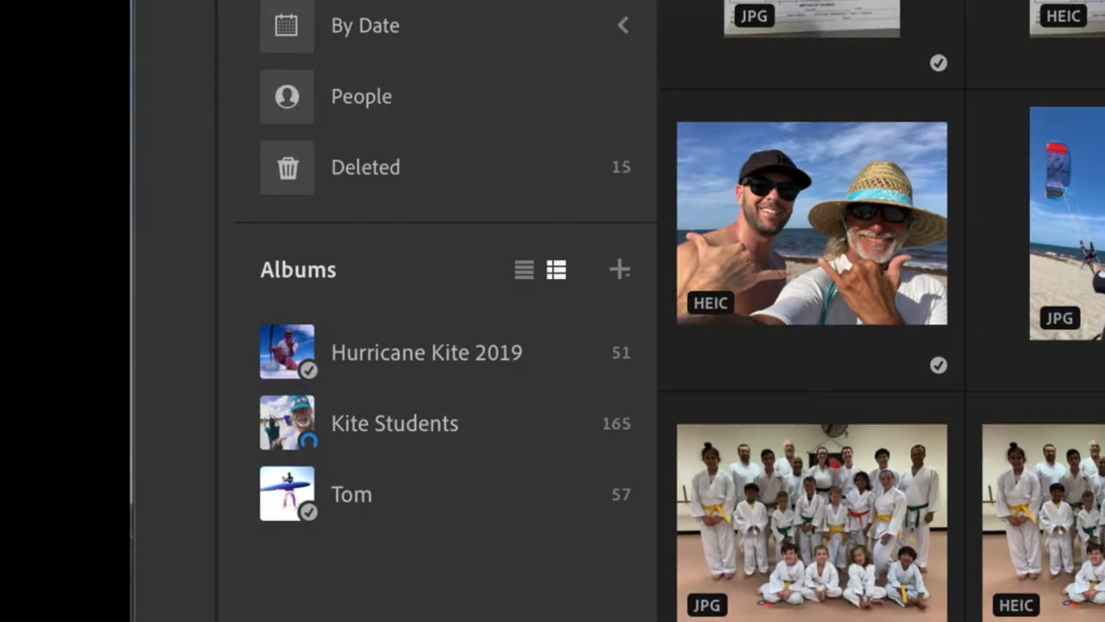